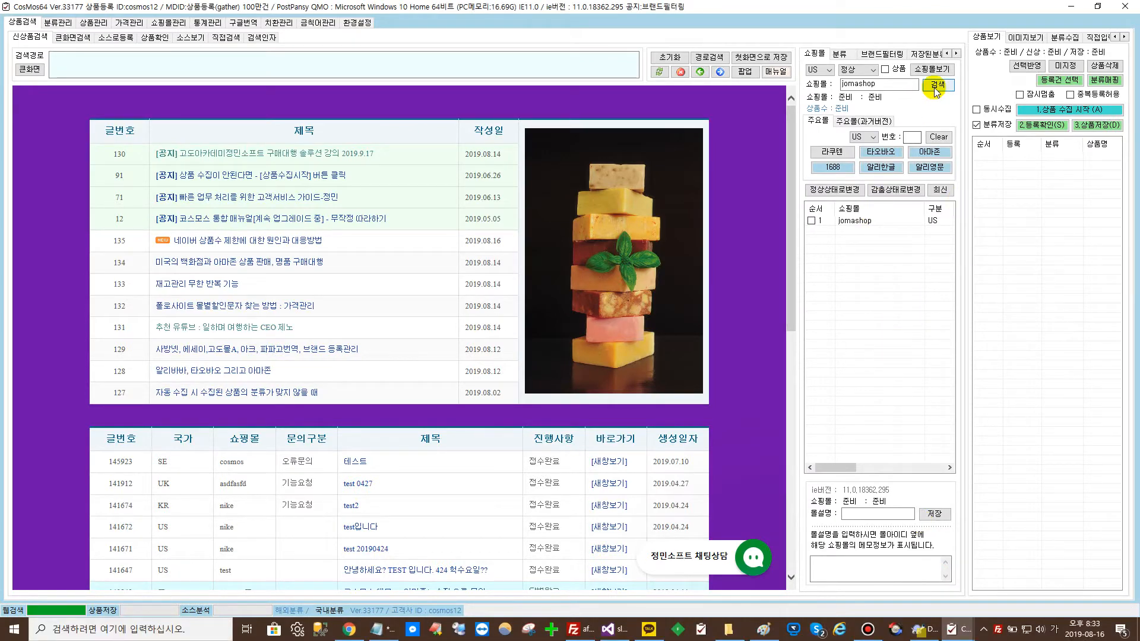
Load the US jomashop store in the product search view.
left_click(851, 221)
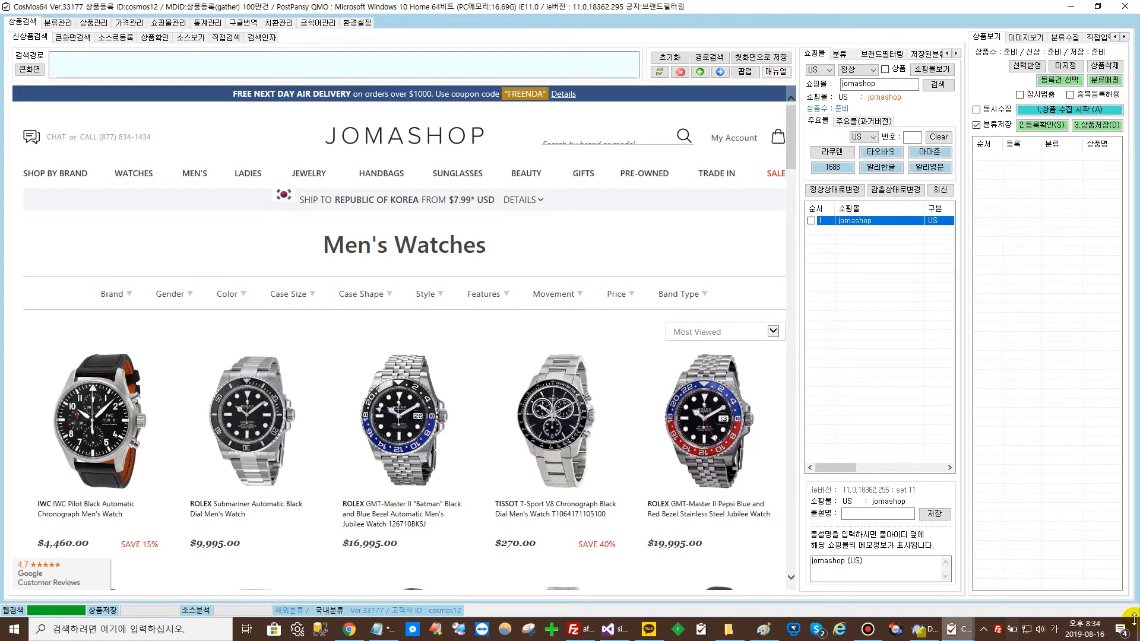
Switch to the Notepad memo, read the "전체 오픈" and "전체 클로저" brand cases, and return to the product search window.
left_click(384, 629)
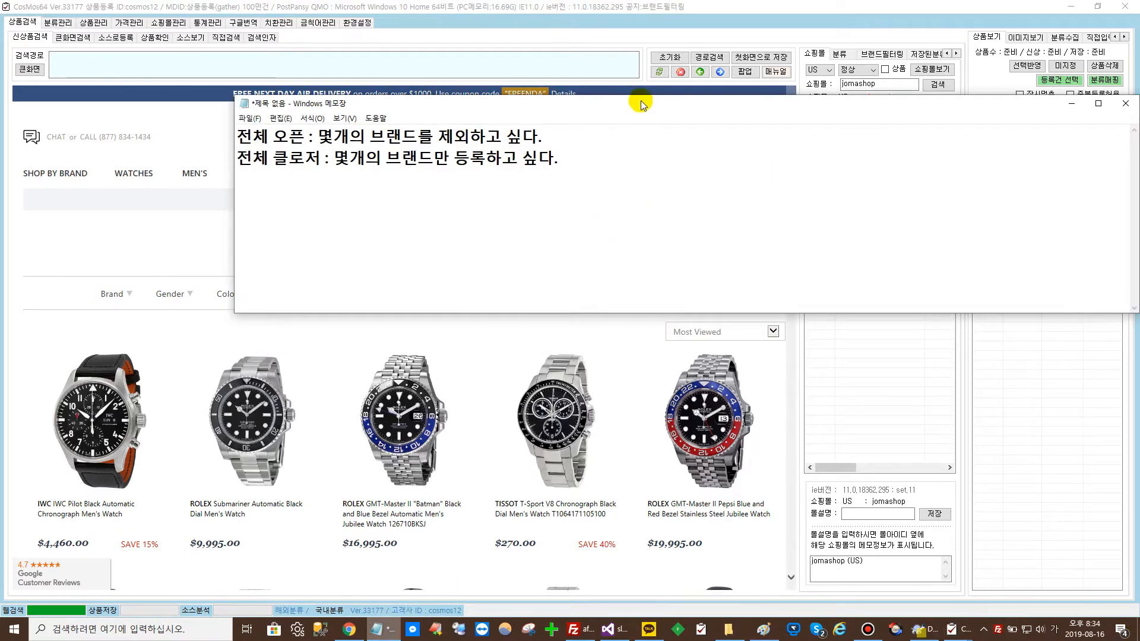
left_click_drag(640, 108, 550, 182)
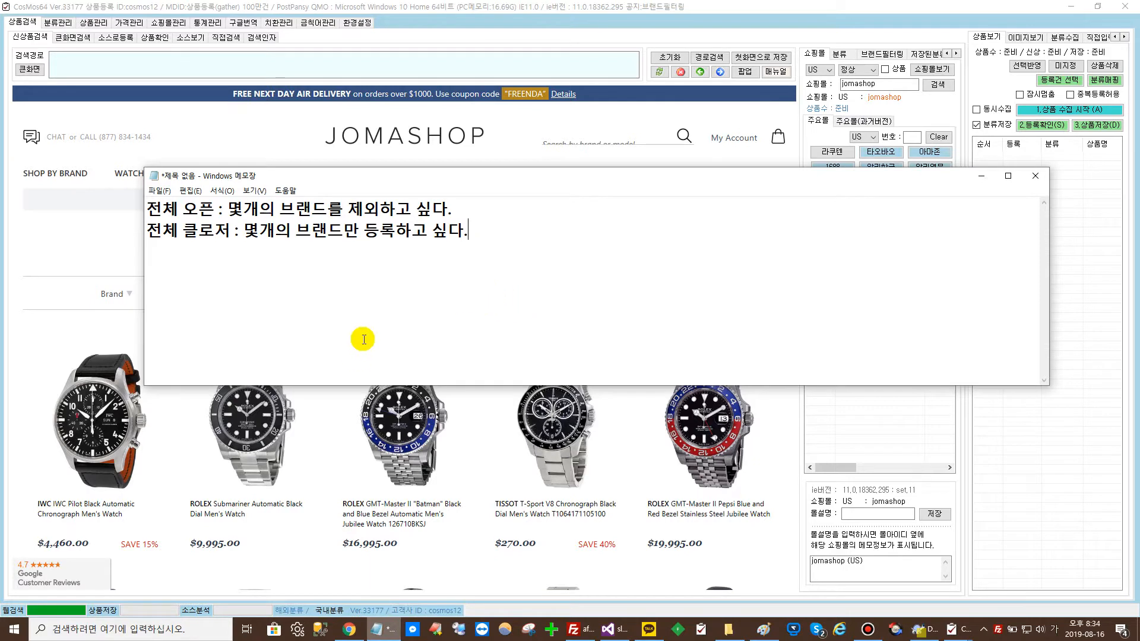
left_click_drag(472, 211, 142, 218)
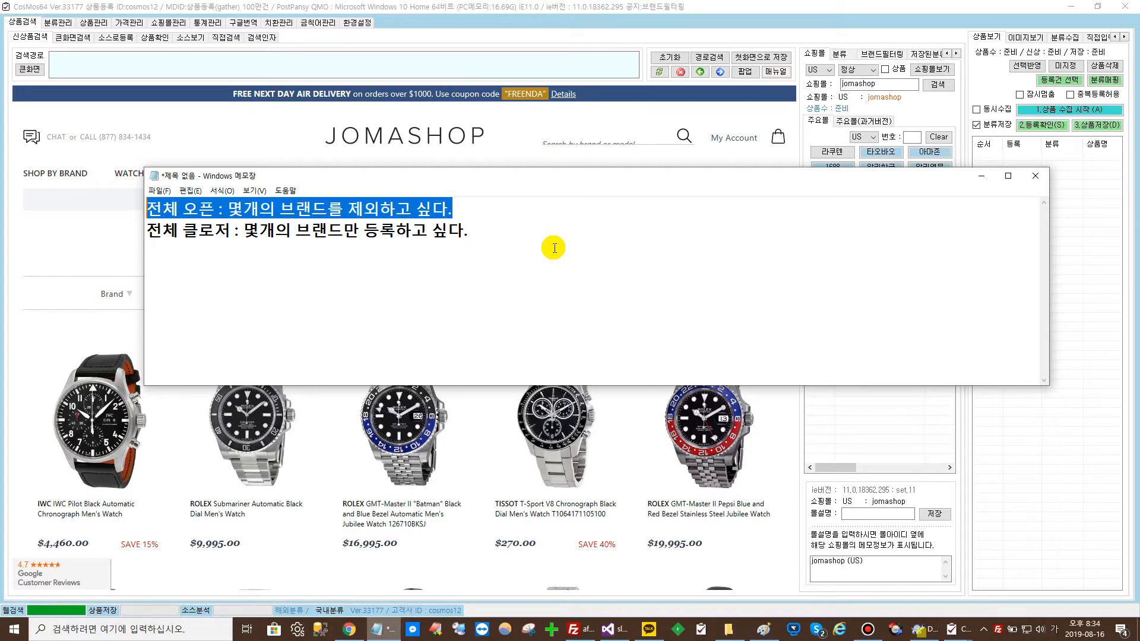
left_click_drag(496, 253, 148, 267)
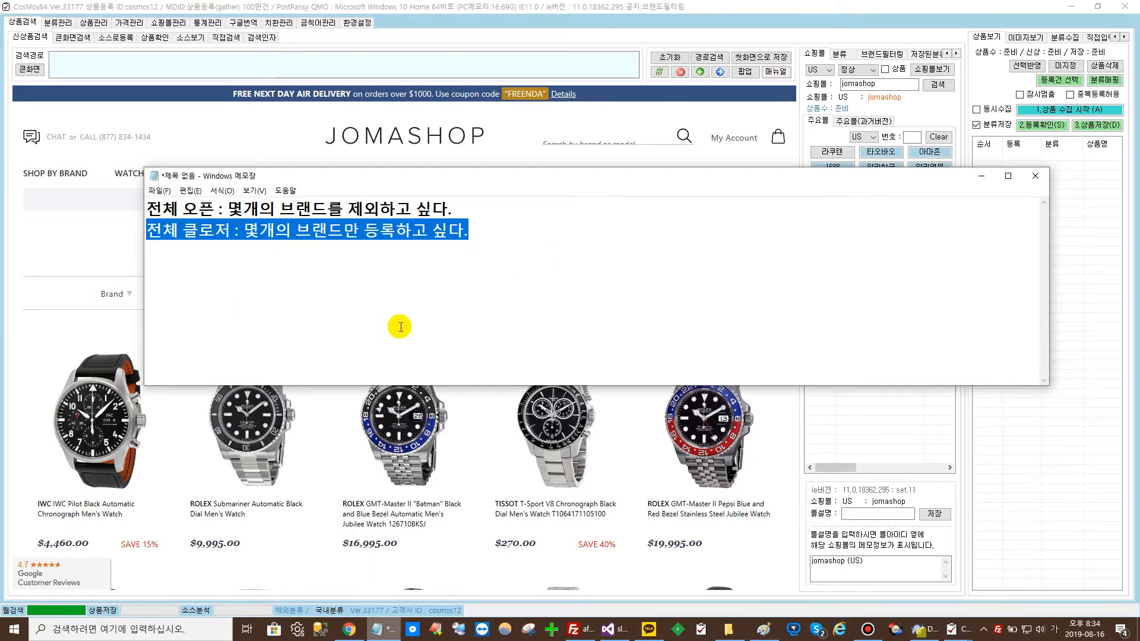
left_click(848, 8)
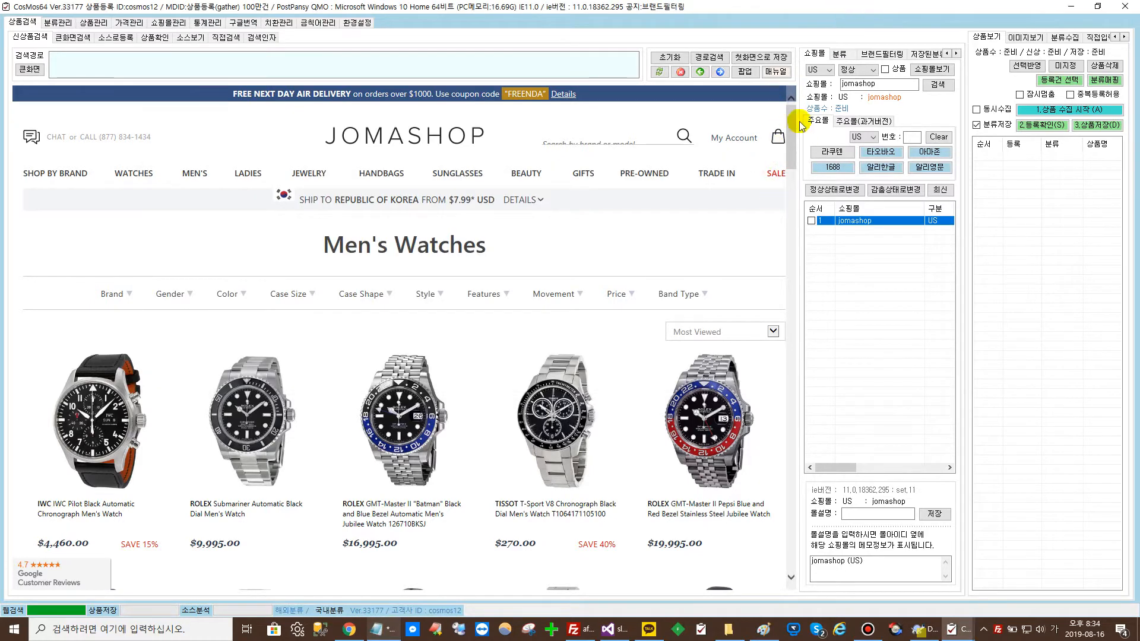
Look through the men's watches listing, and examine the registration option and brand field in the brand filtering window.
left_click_drag(794, 128, 794, 155)
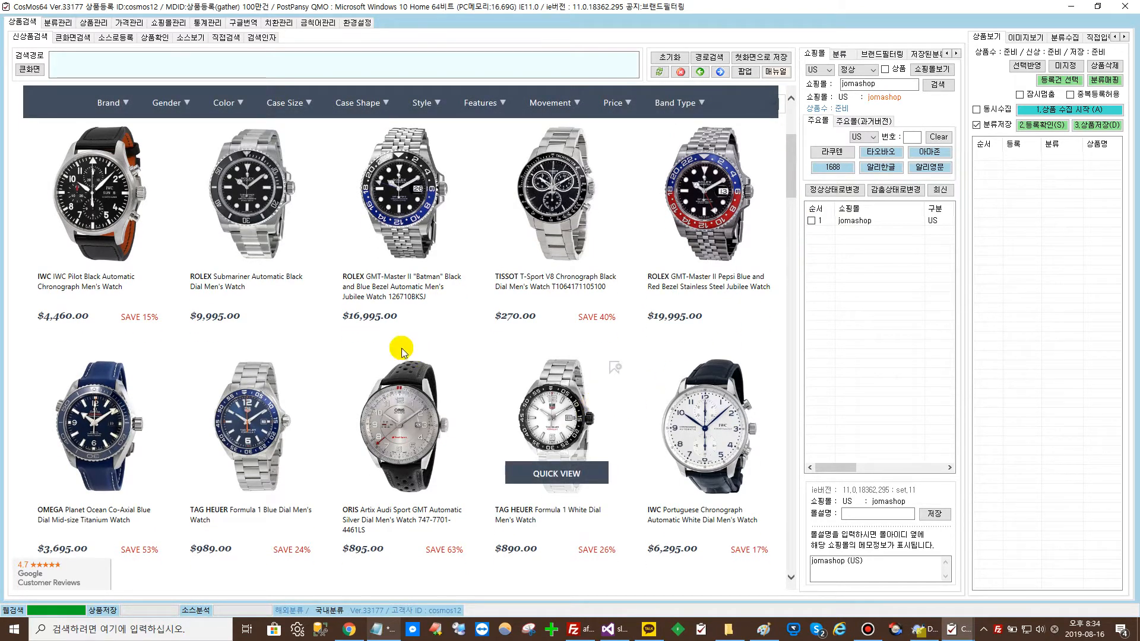
left_click(795, 175)
scroll(796, 179, "down", 2)
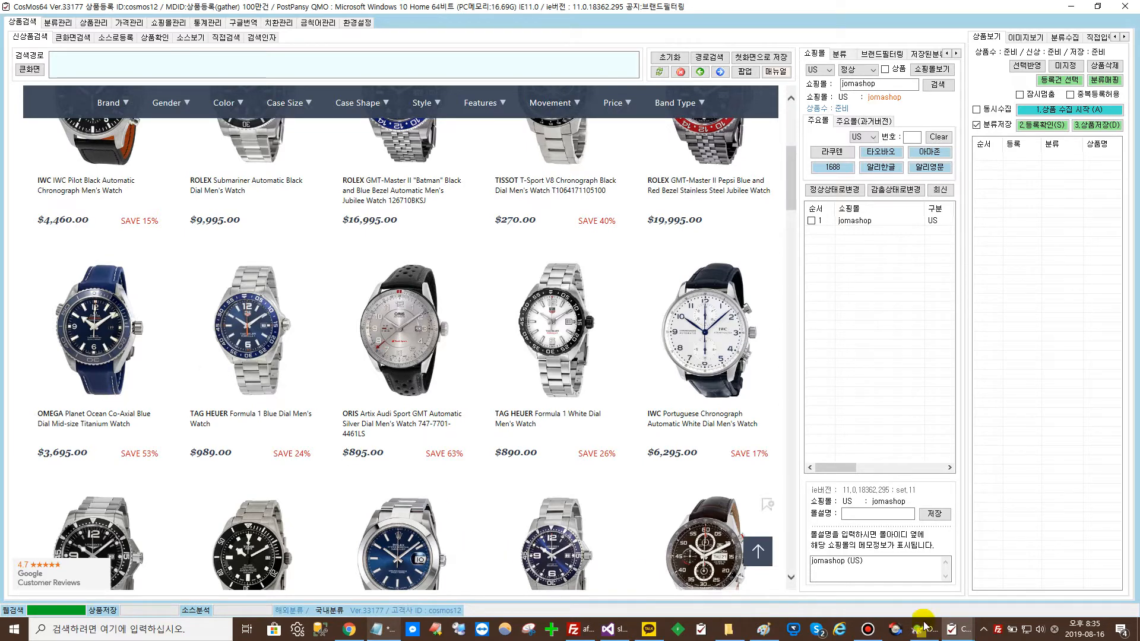
left_click(960, 635)
left_click(998, 572)
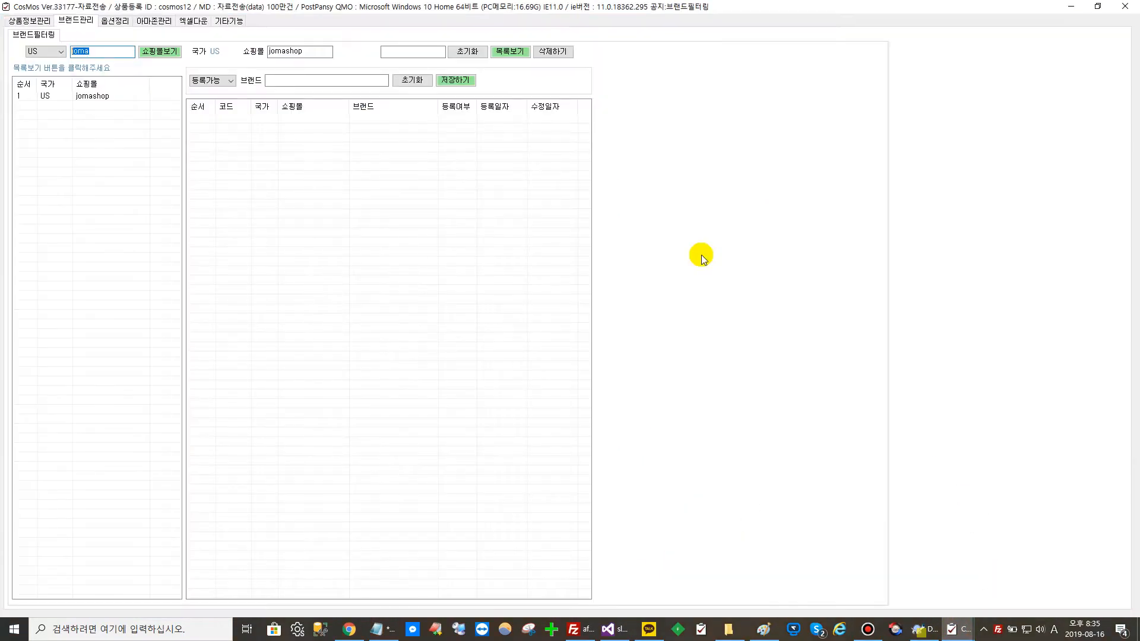
left_click(212, 83)
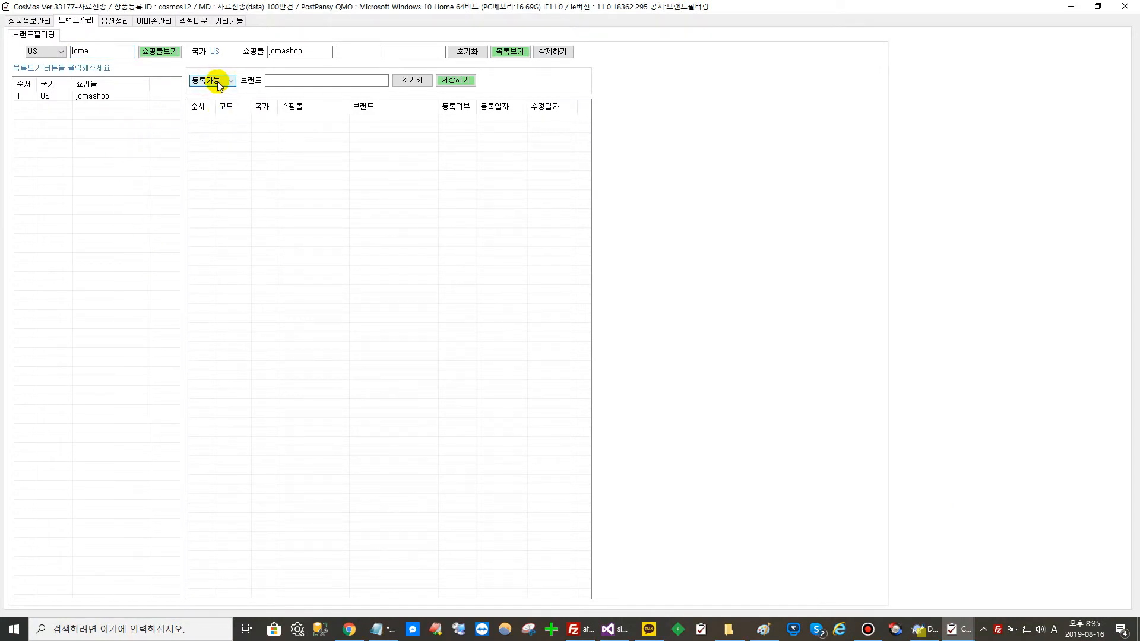
left_click(278, 81)
left_click(278, 81)
Return to the product search window and collect the products from jomashop's men's watches page.
left_click(955, 631)
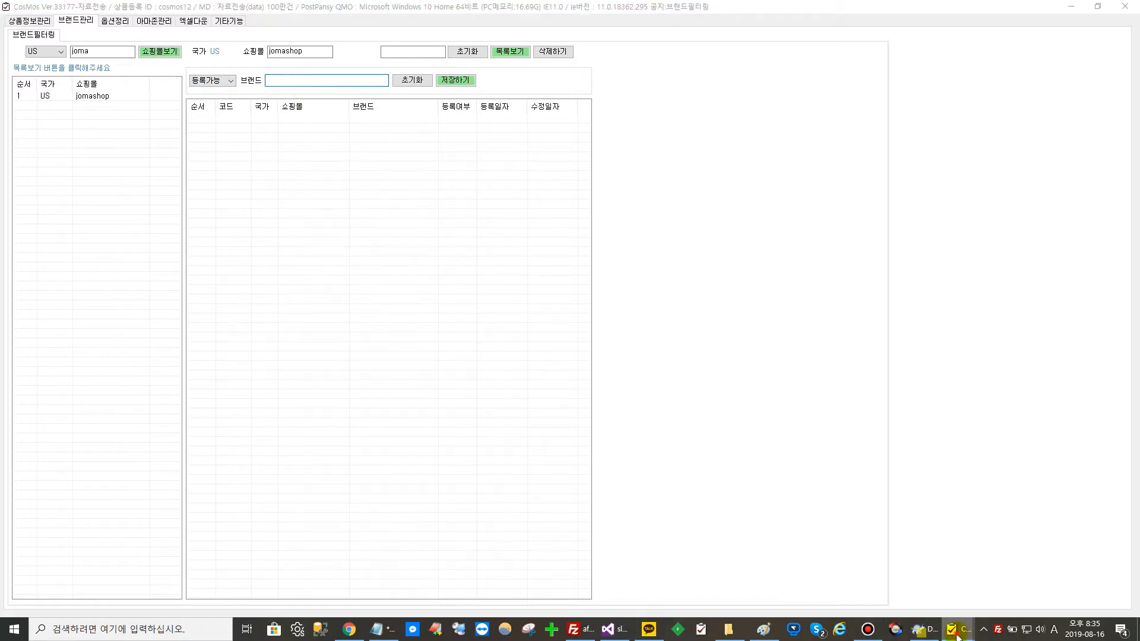
left_click(943, 588)
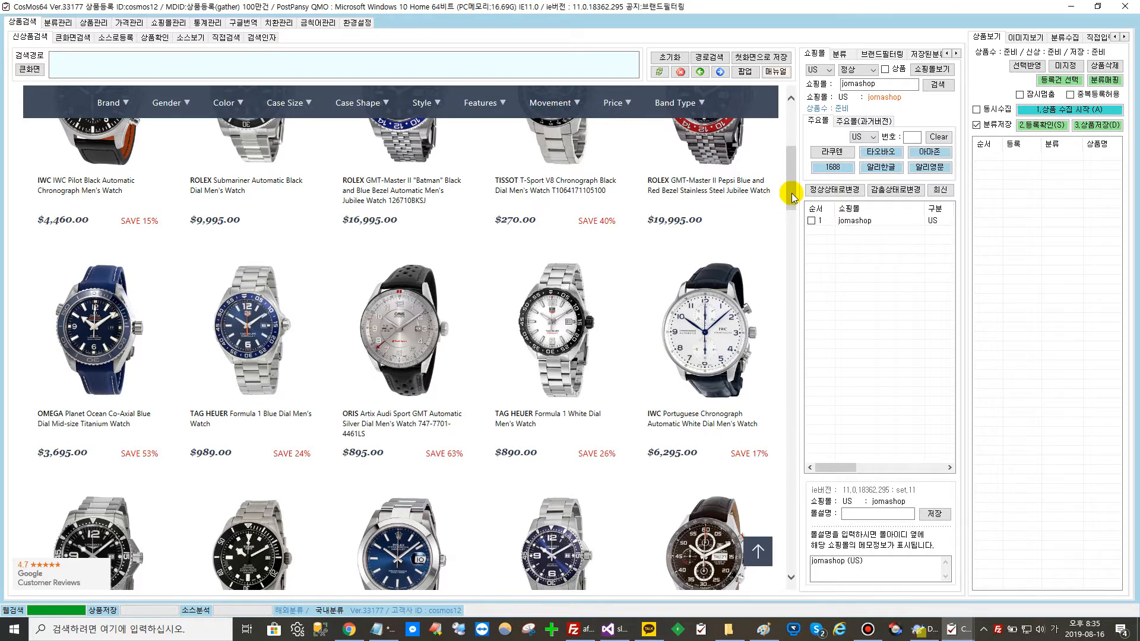
left_click_drag(793, 197, 794, 177)
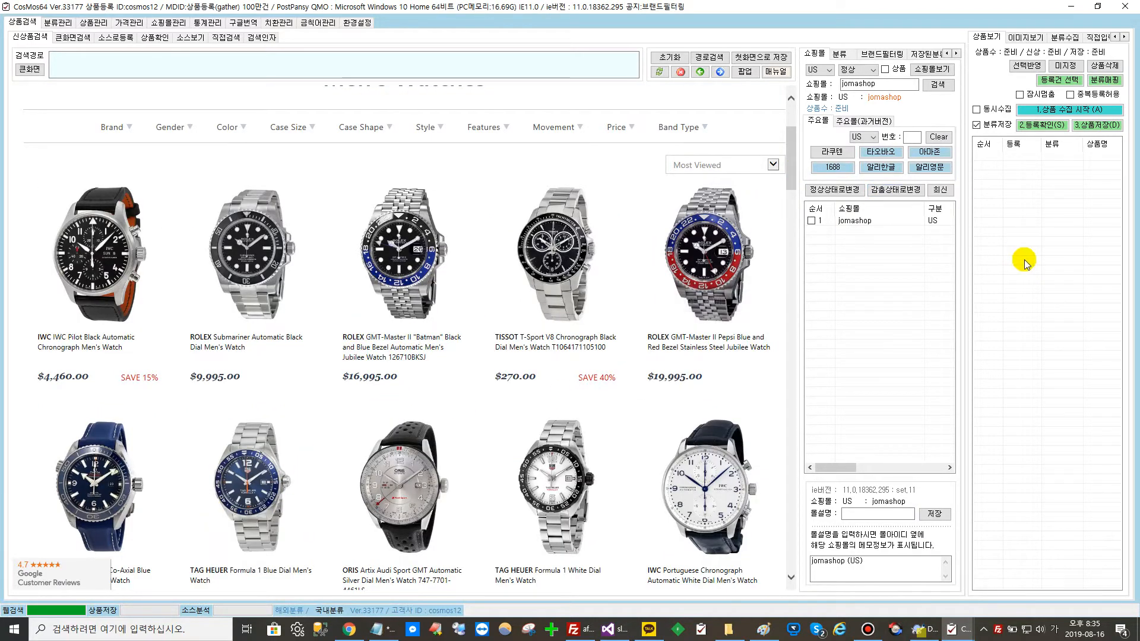
left_click(1060, 111)
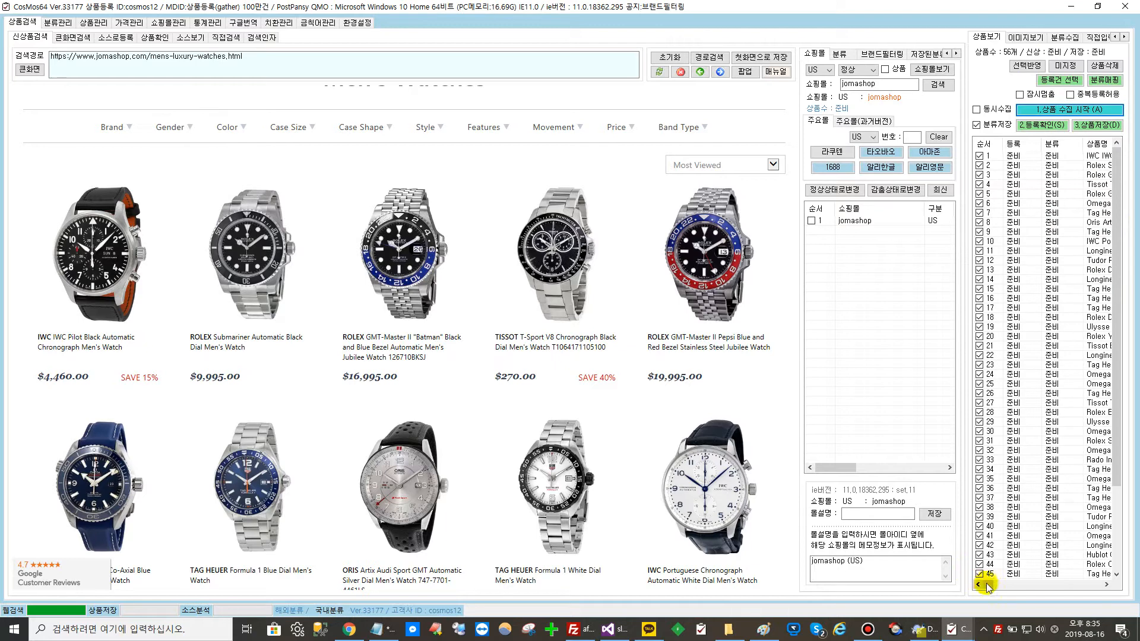
left_click_drag(986, 584, 991, 585)
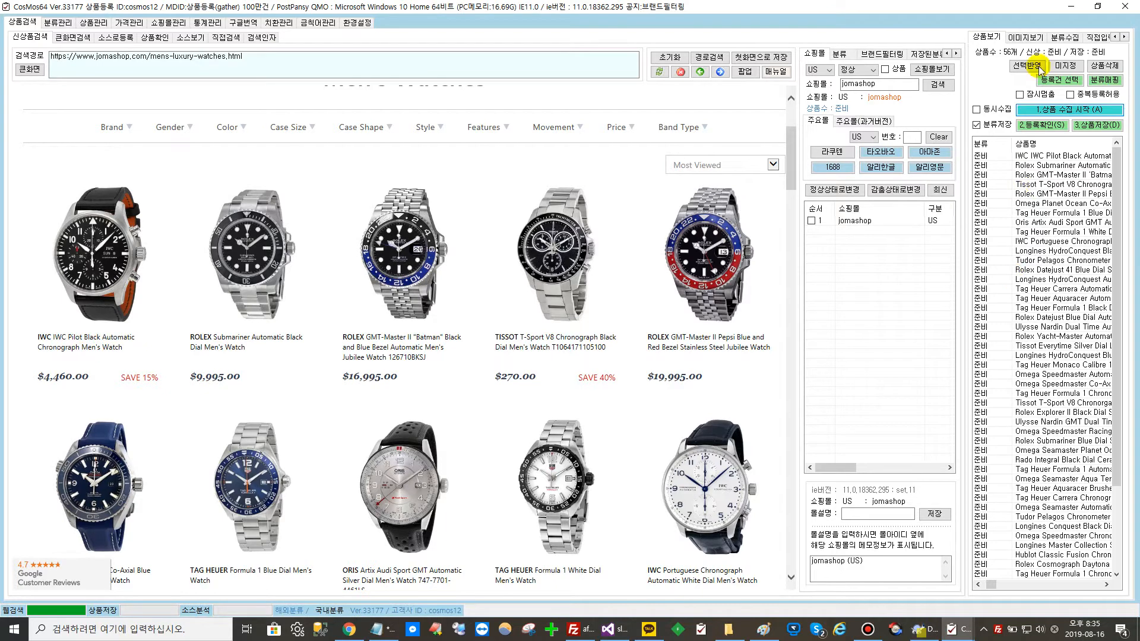
Copy the brand name Rolex from a collected watch title in the image view and save it as a 등록가능 brand for jomashop.
left_click(1037, 40)
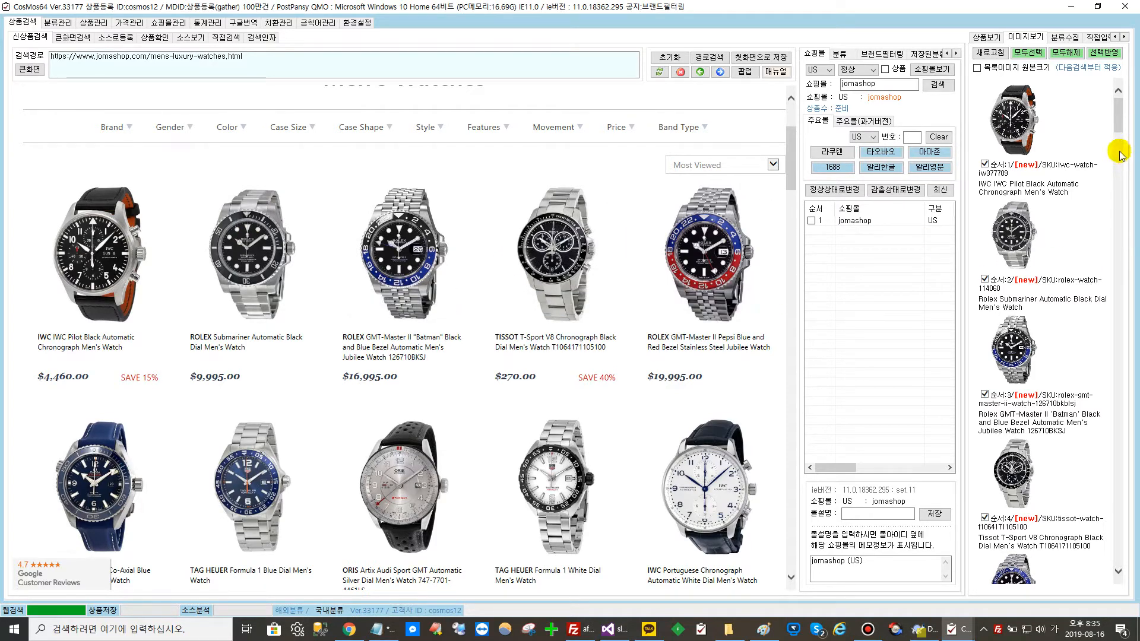
double_click(983, 299)
key("ctrl+c")
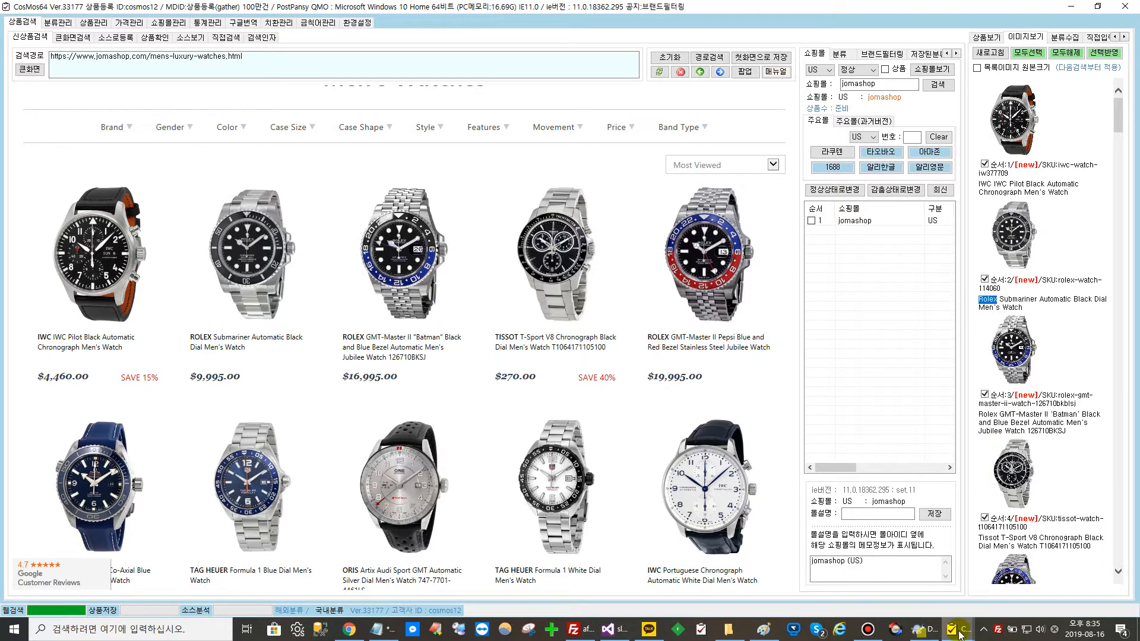
mouse_move(959, 633)
left_click(1008, 589)
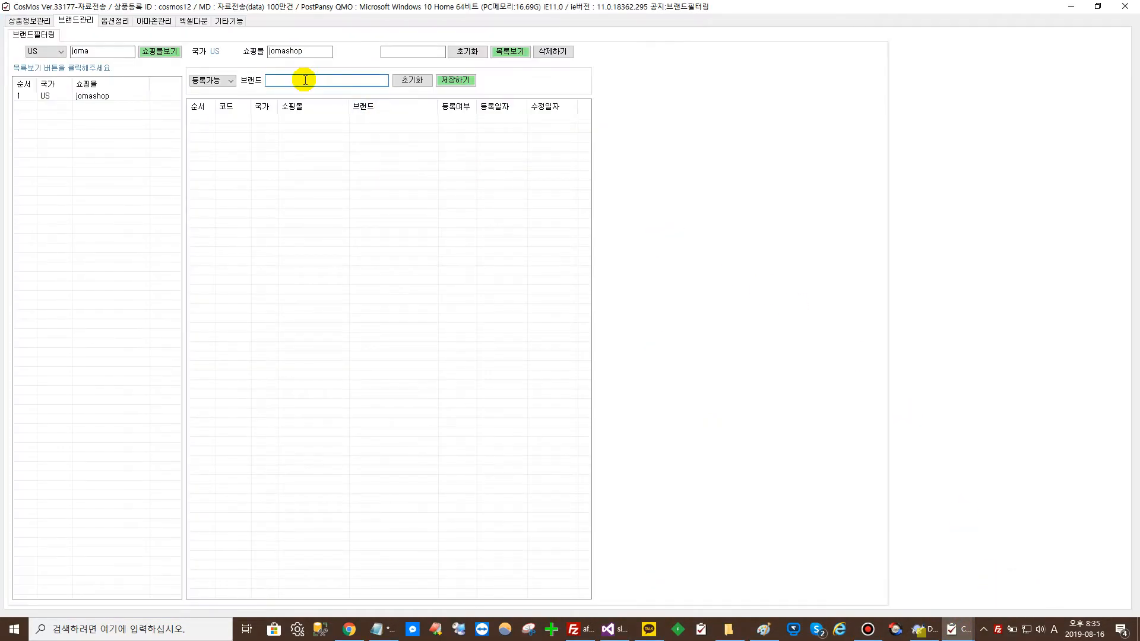
key("ctrl+v")
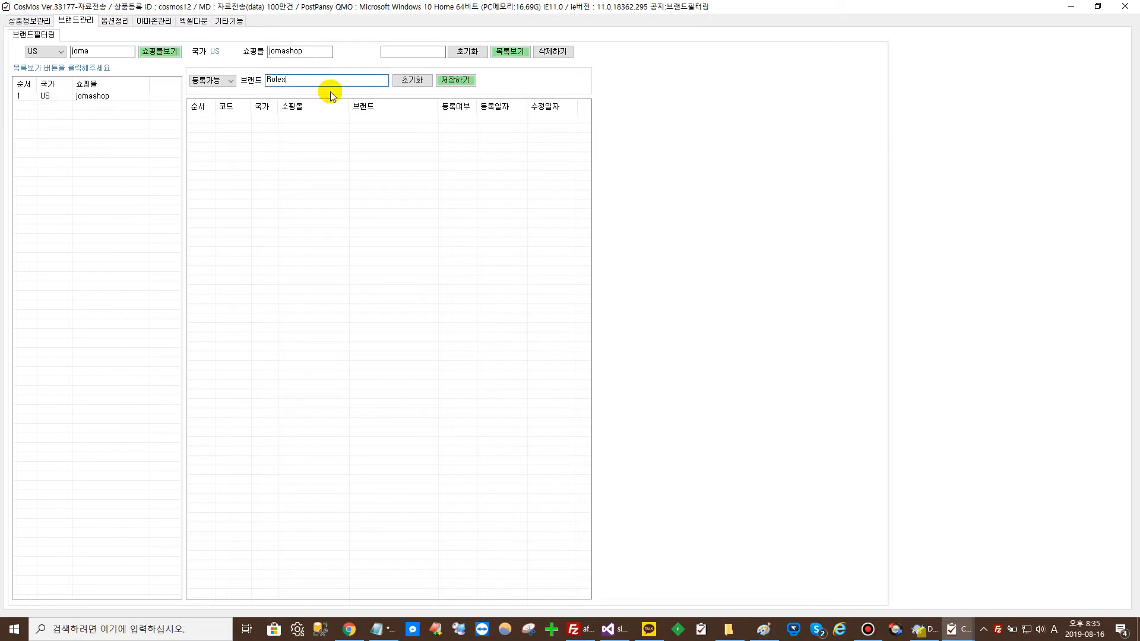
left_click(453, 82)
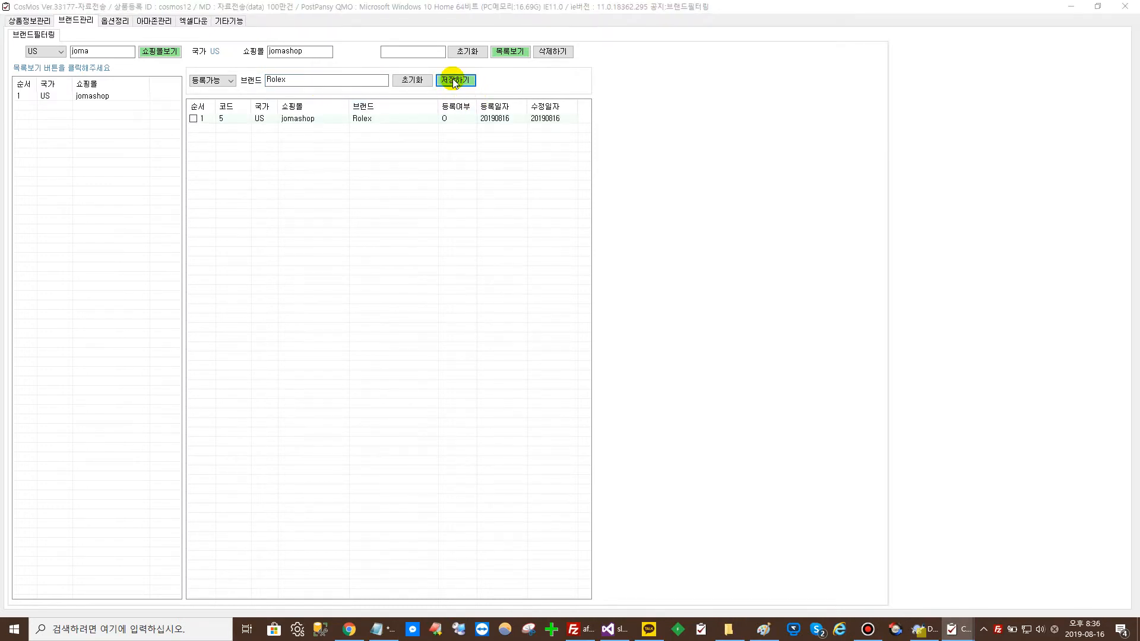
left_click(644, 360)
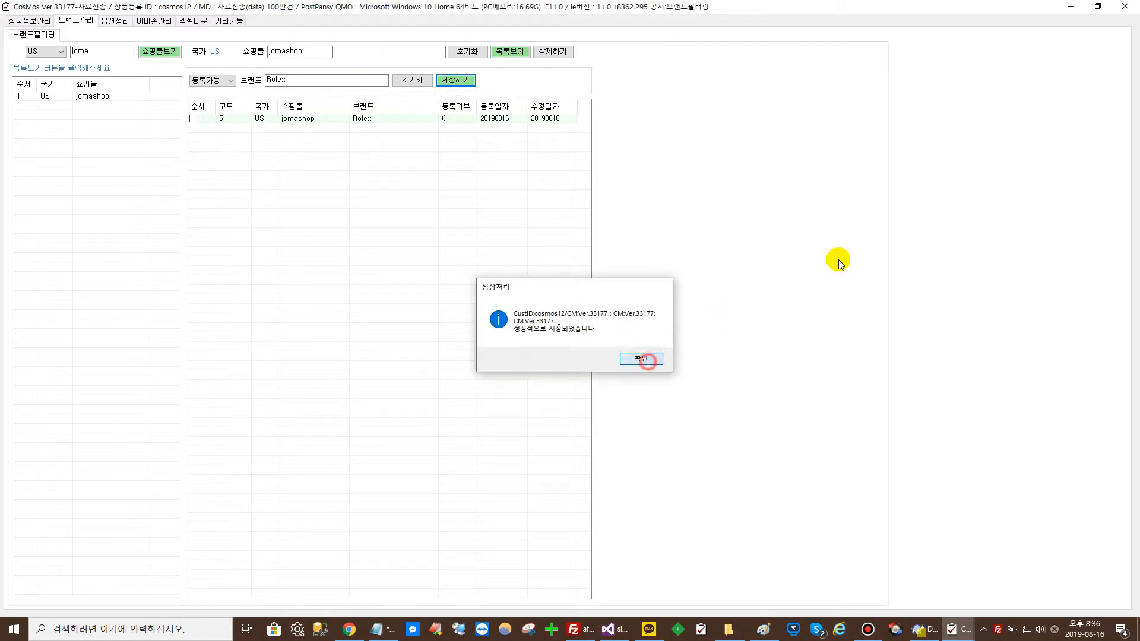
Copy the brand name Omega from a collected watch title and save it as another 등록가능 brand for jomashop.
left_click(1073, 6)
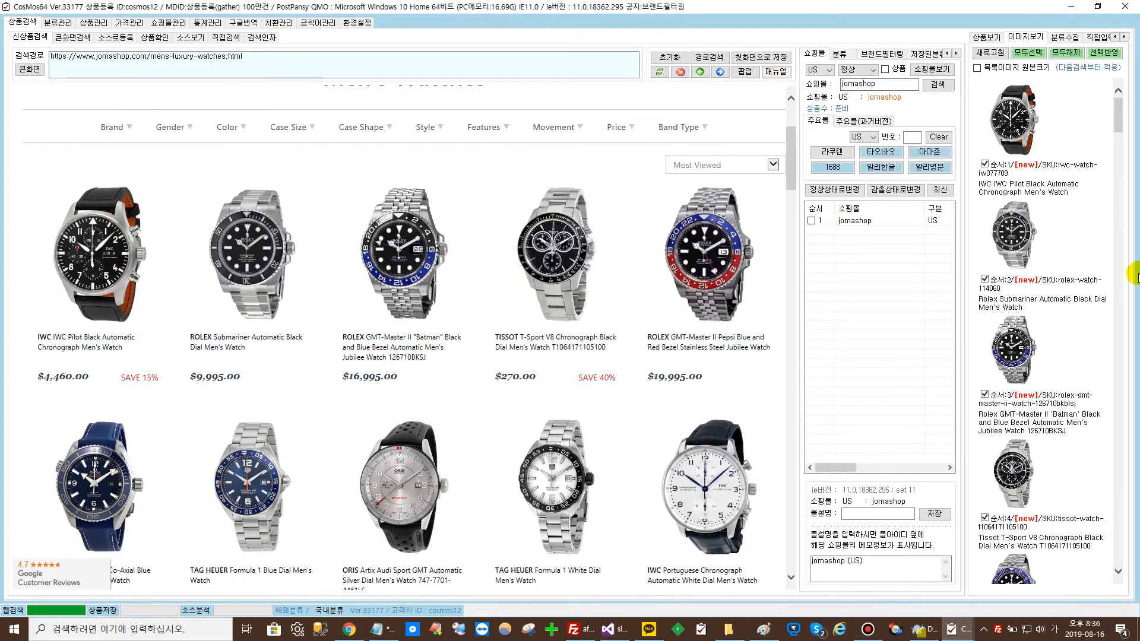
left_click_drag(1120, 126, 1120, 159)
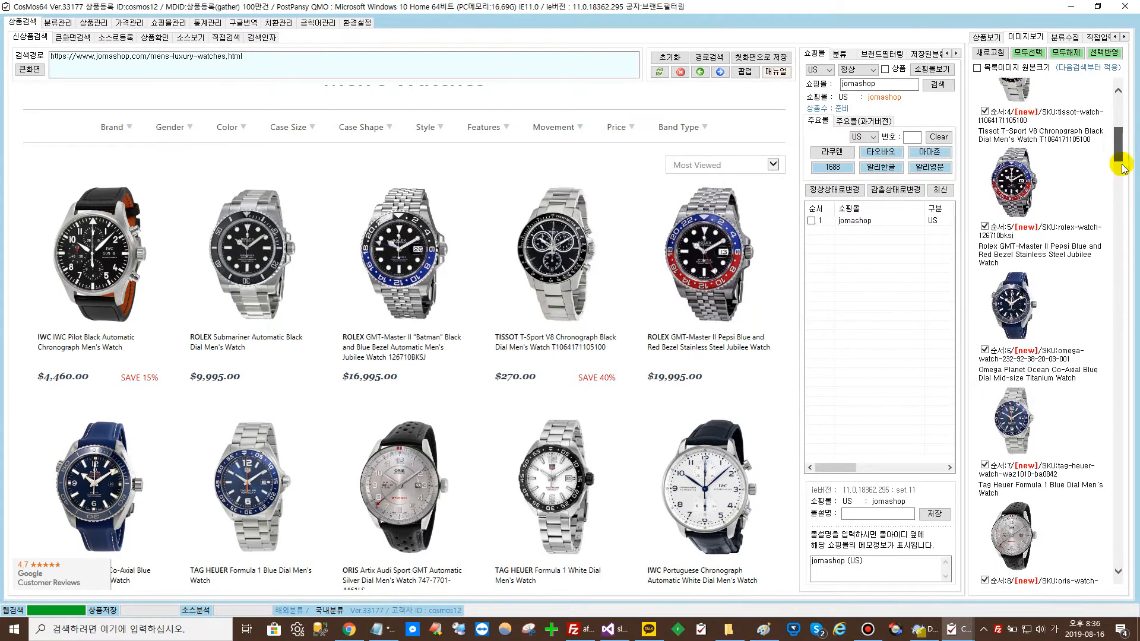
left_click(989, 369)
left_click_drag(991, 368, 975, 370)
key("ctrl+c")
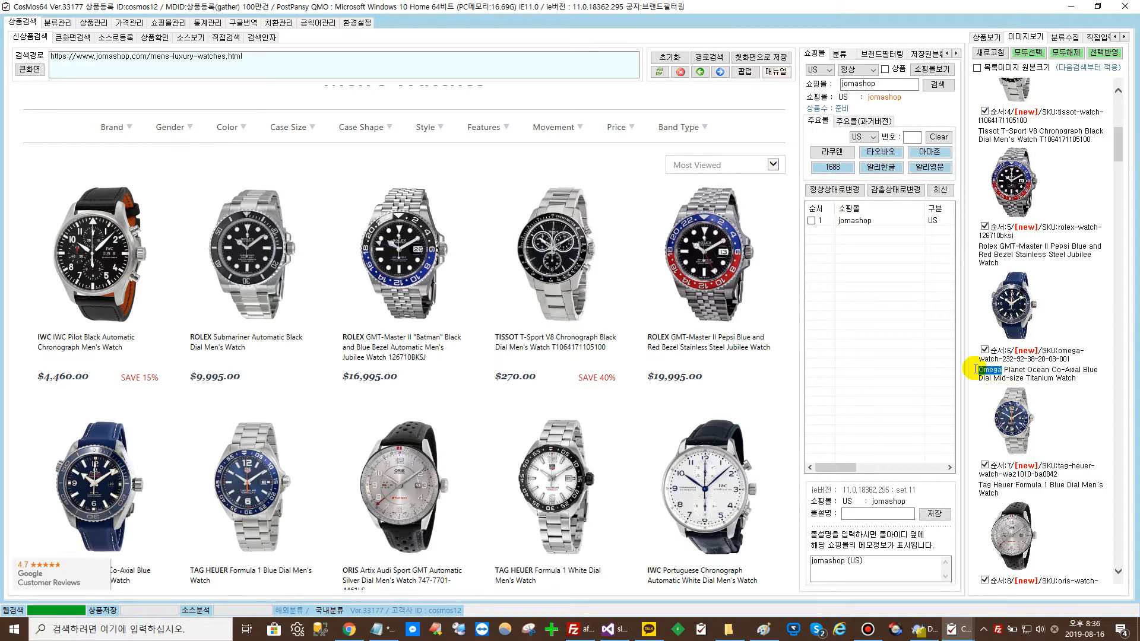
left_click(969, 629)
left_click(1000, 586)
left_click(304, 83)
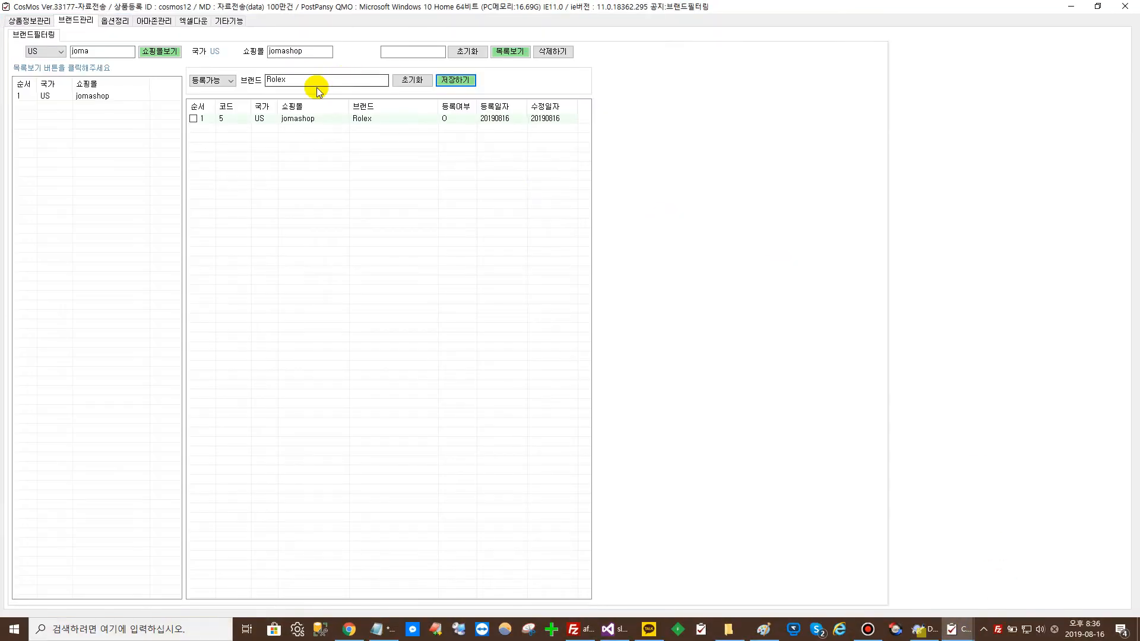
key("ctrl+a")
key("ctrl+v")
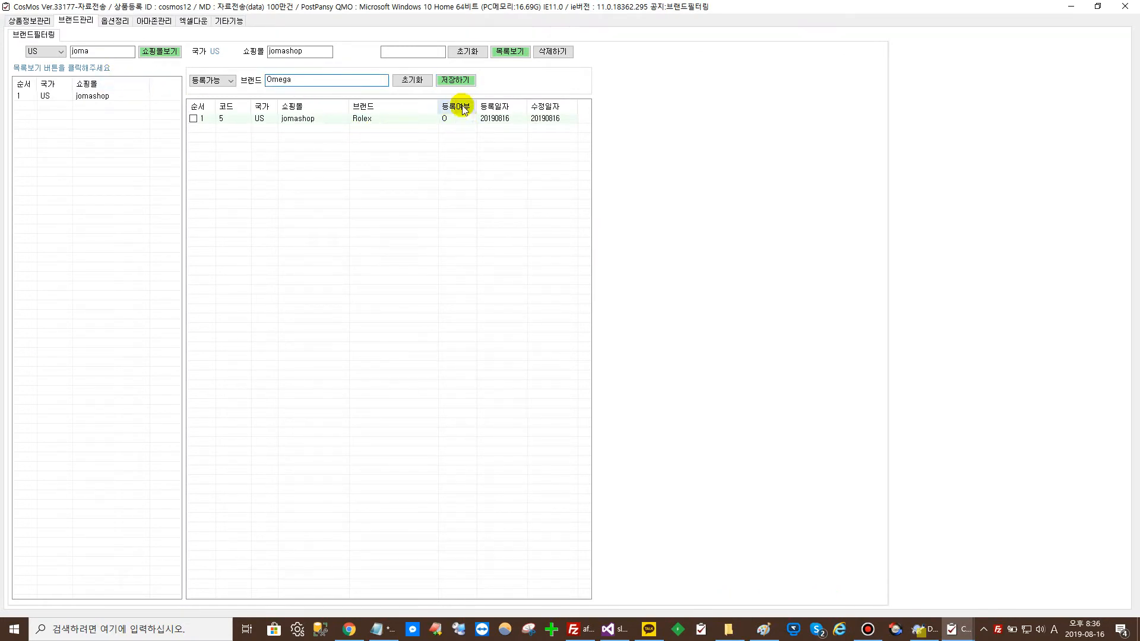
left_click(457, 80)
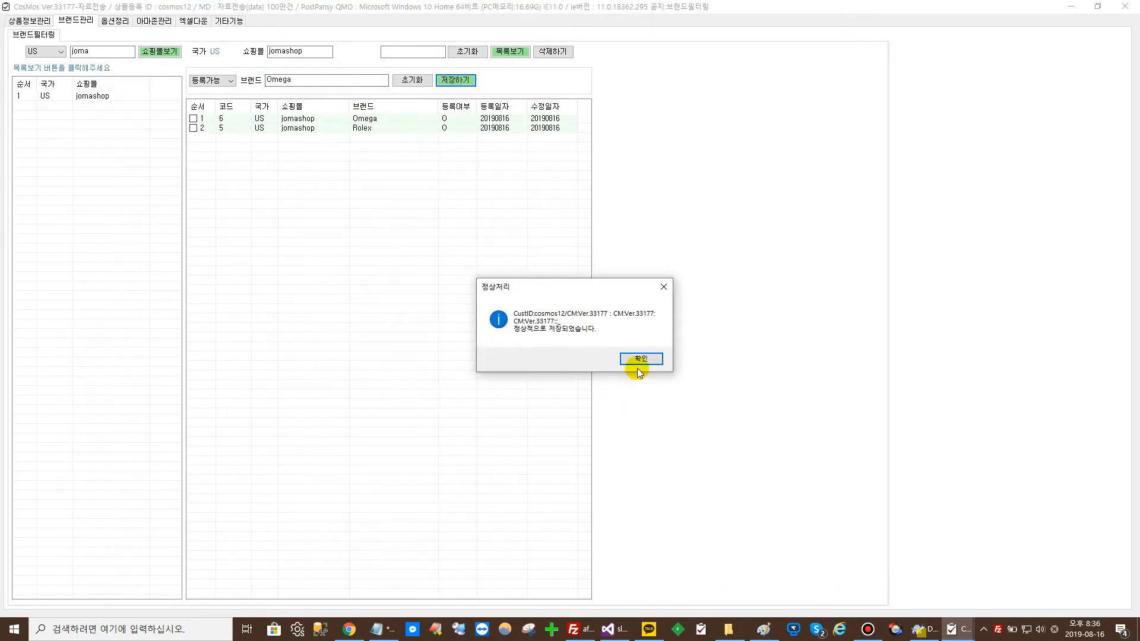
left_click(643, 359)
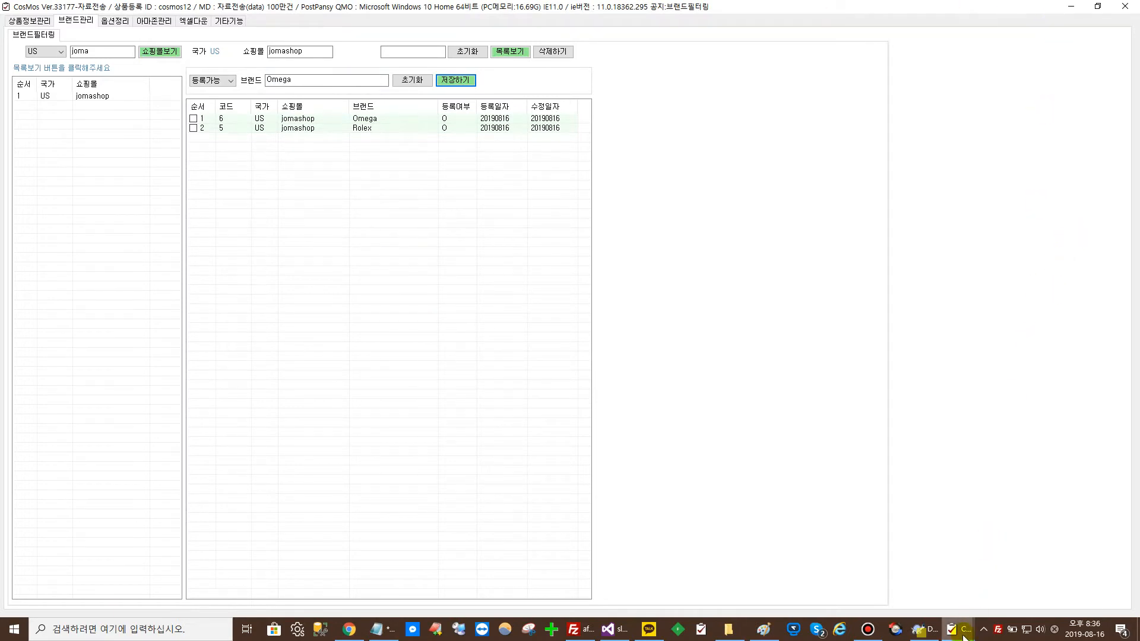
Collect the men's watches again with the brand filter in place and check which products are selected throughout the product list.
mouse_move(963, 634)
left_click(948, 579)
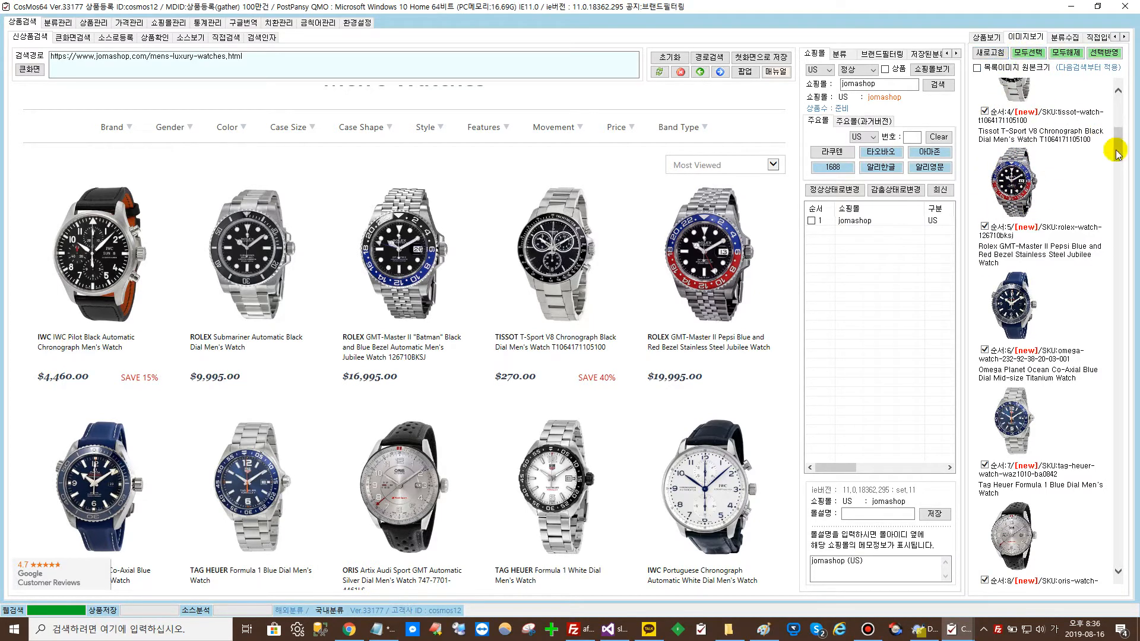
left_click_drag(1122, 150, 1126, 115)
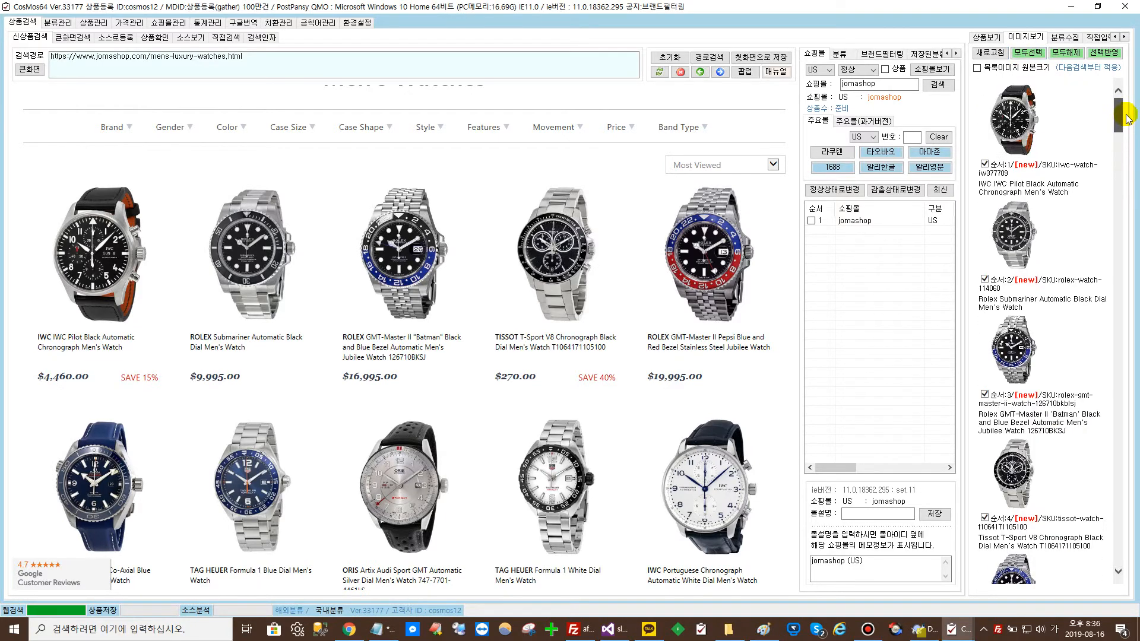
left_click(993, 40)
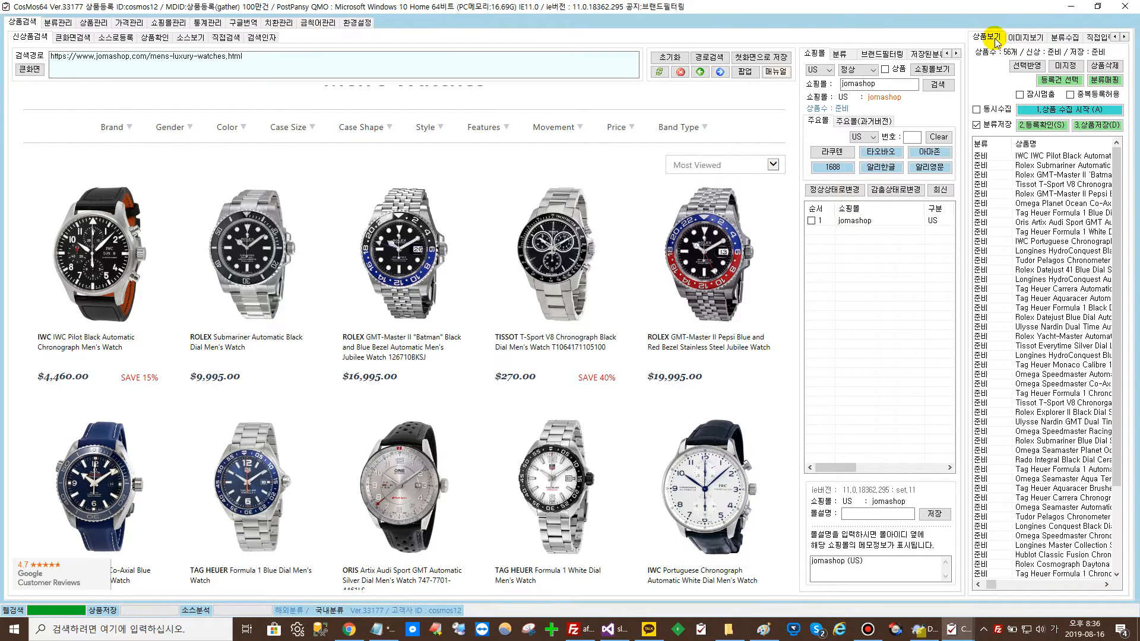
left_click(1069, 111)
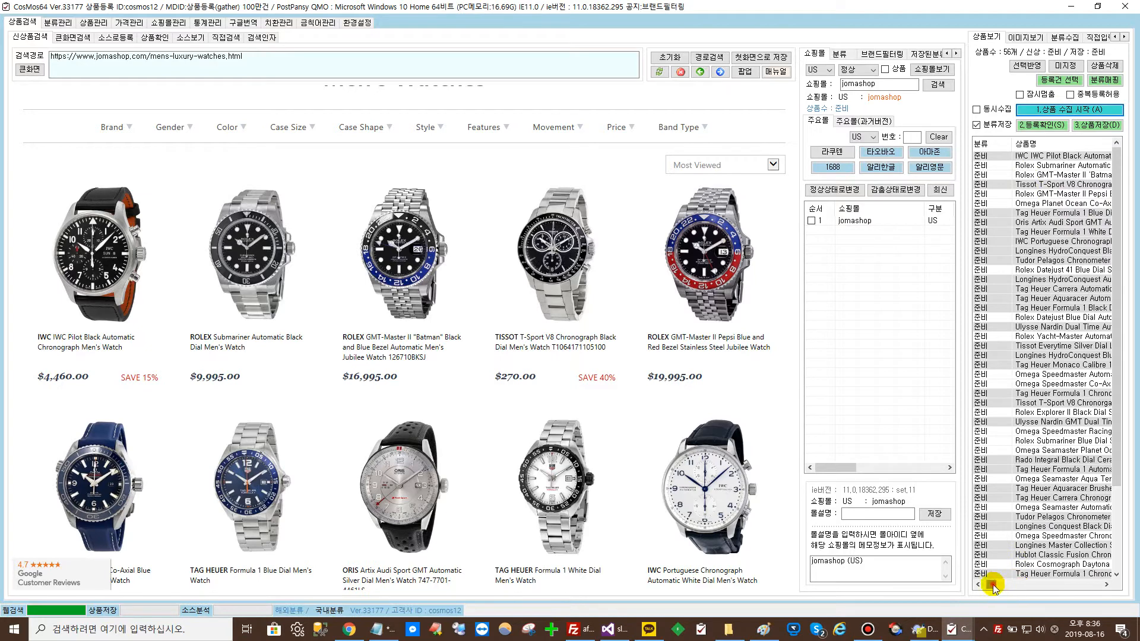
left_click_drag(993, 587, 983, 586)
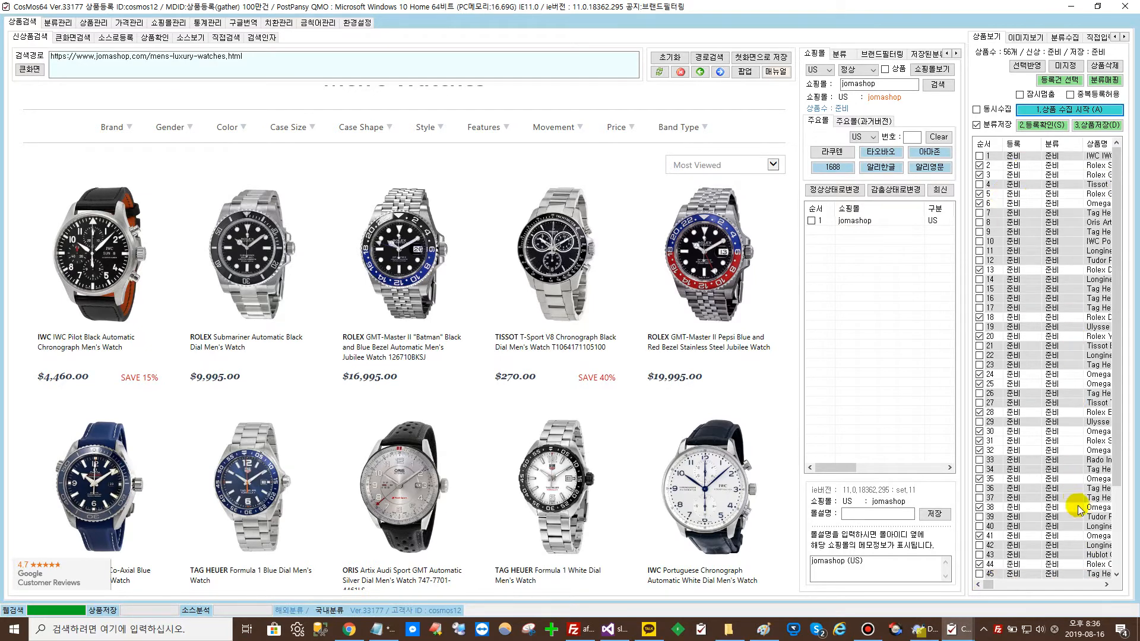
left_click_drag(988, 588, 988, 588)
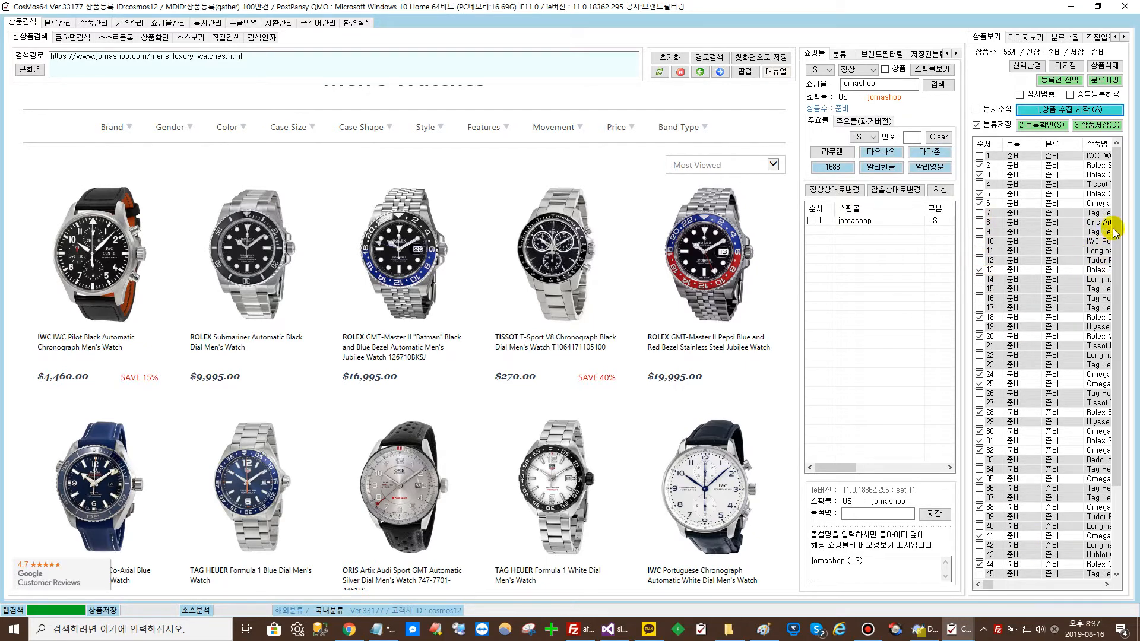
left_click_drag(1117, 215, 1118, 308)
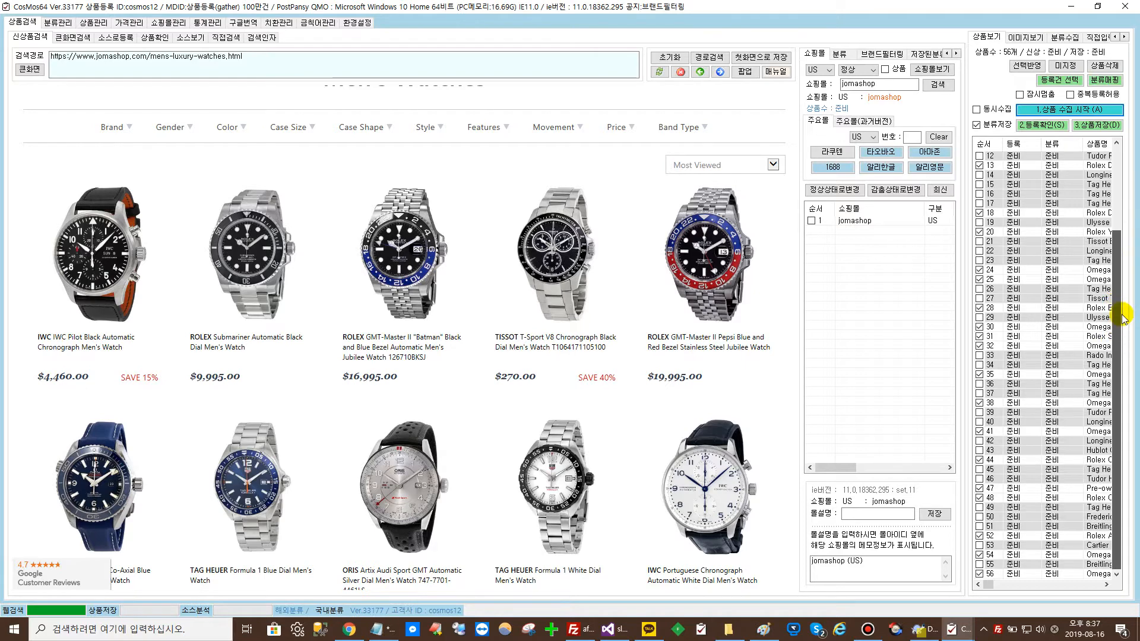
Assign the category WATCH with the subcategory men to the collected jomashop products.
left_click_drag(1120, 314, 1126, 189)
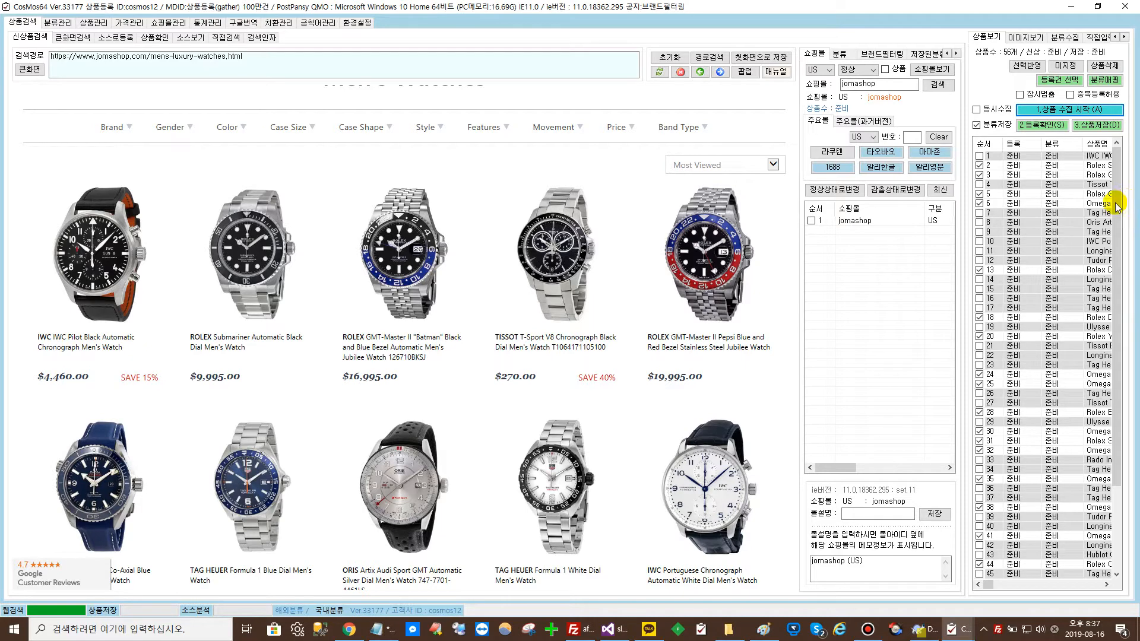
left_click(839, 54)
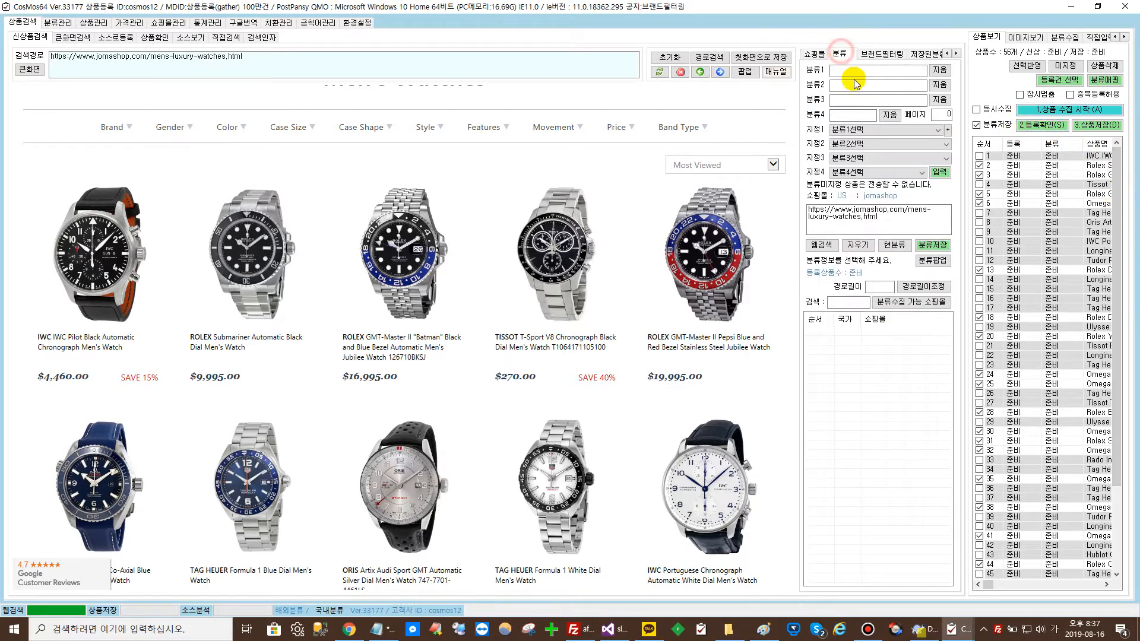
left_click(859, 131)
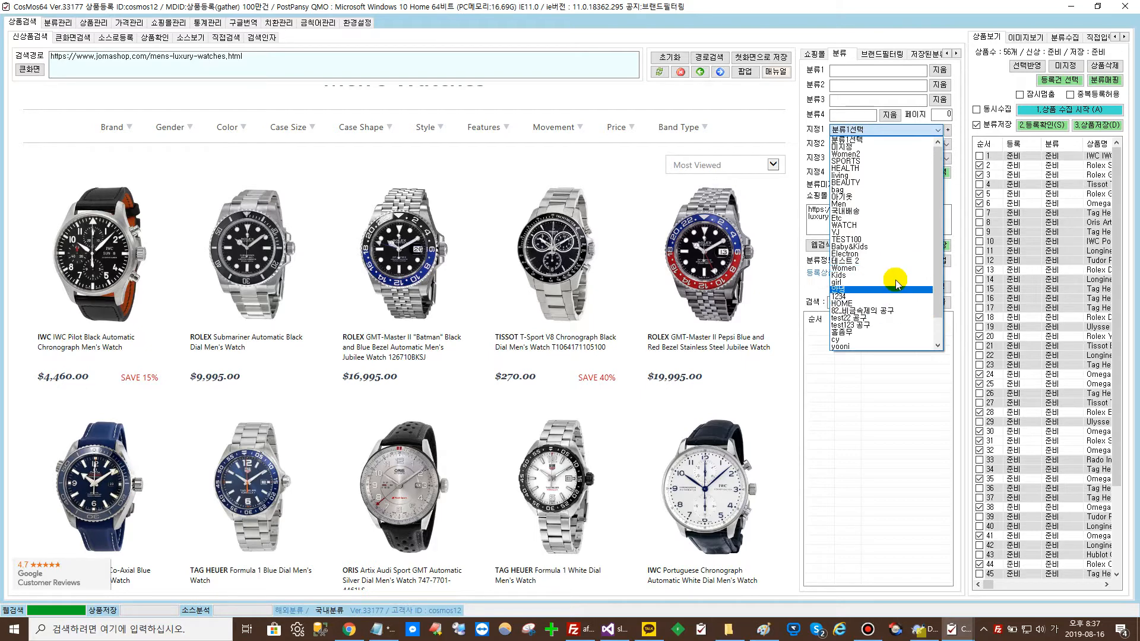
left_click(879, 227)
left_click(856, 144)
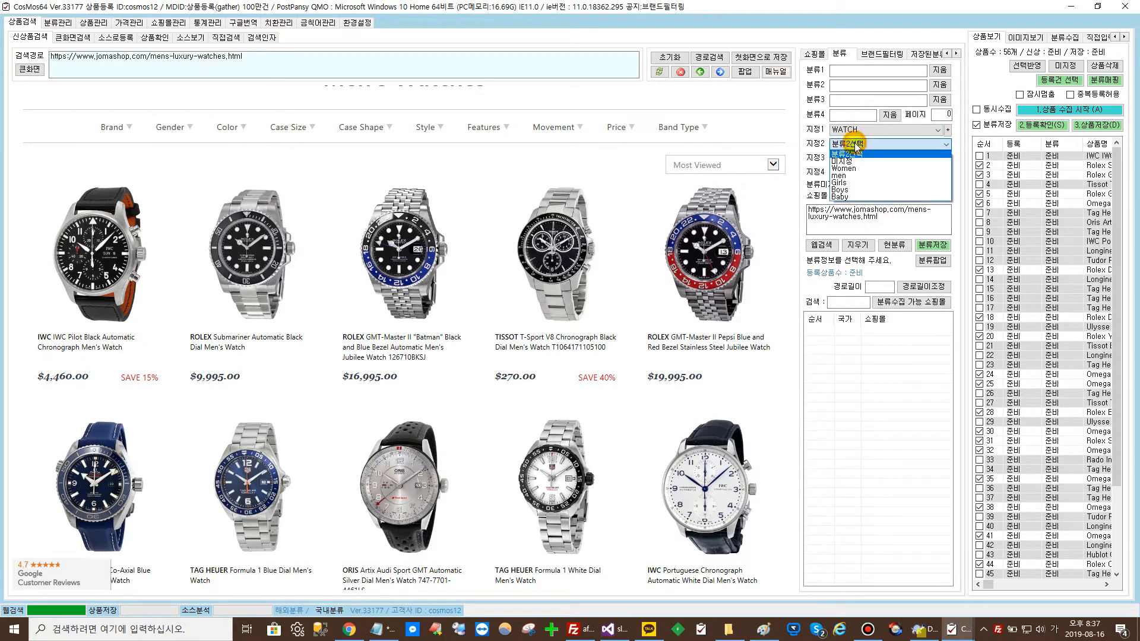
left_click(847, 175)
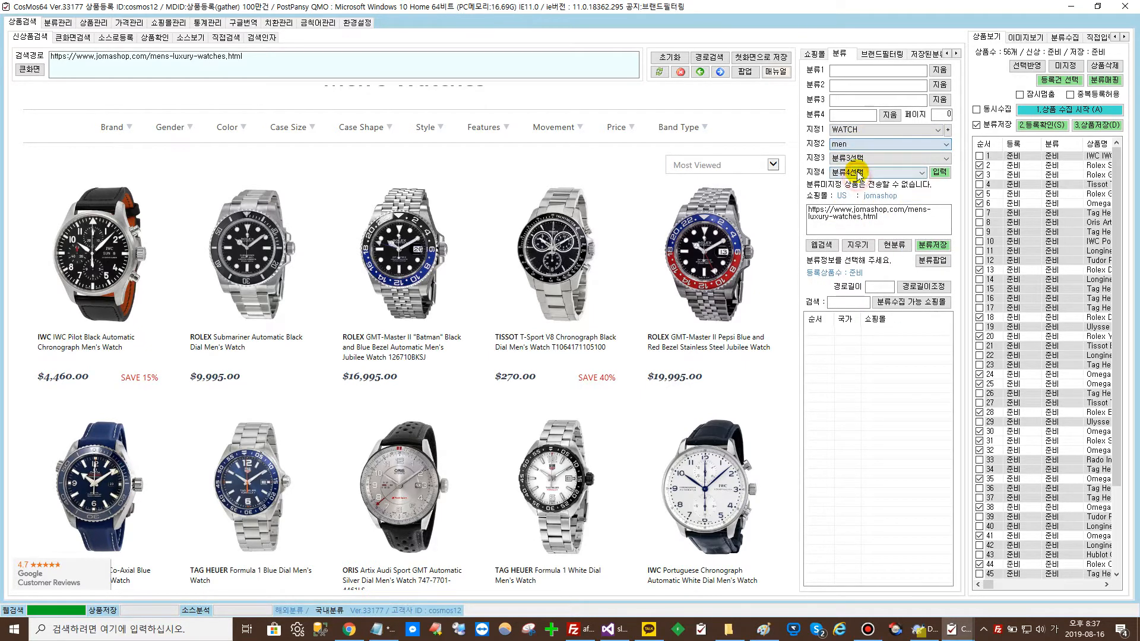
left_click(940, 171)
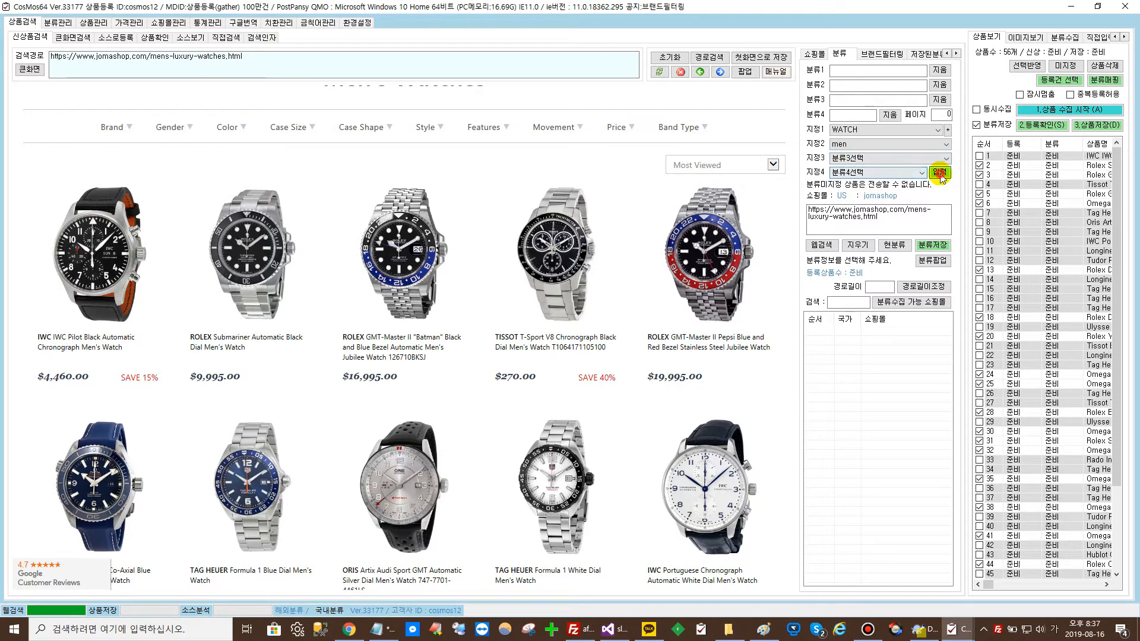
Run the registration check (등록확인) on the selected watches and show jomashop's brand filter list.
left_click(1043, 126)
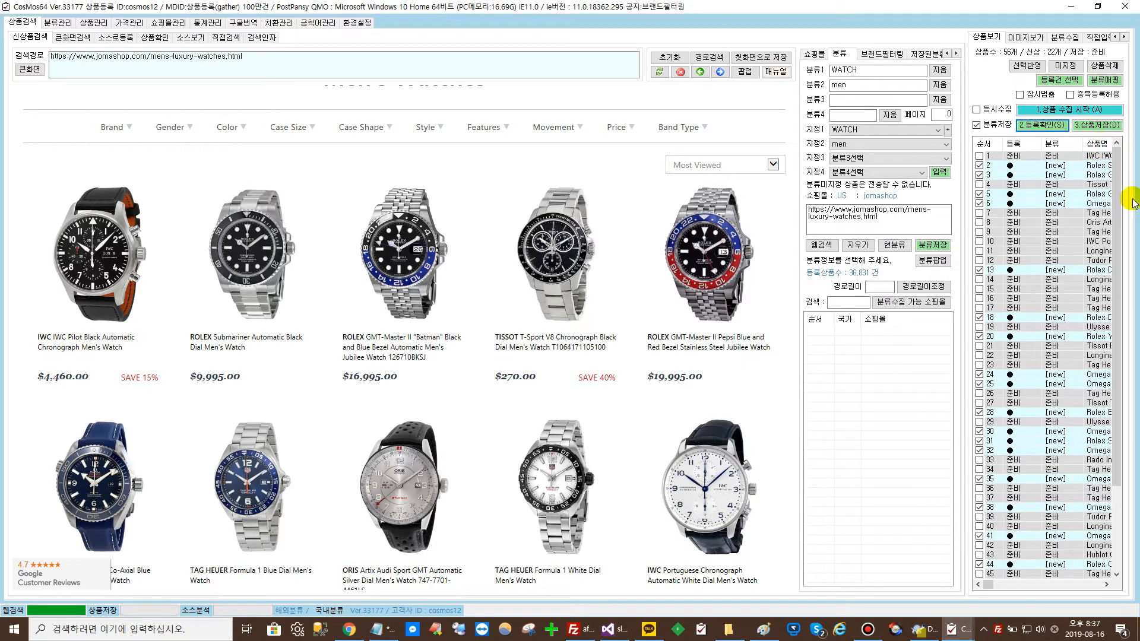
mouse_move(1118, 172)
left_mouse_down()
mouse_move(1129, 247)
mouse_move(1122, 155)
left_mouse_up()
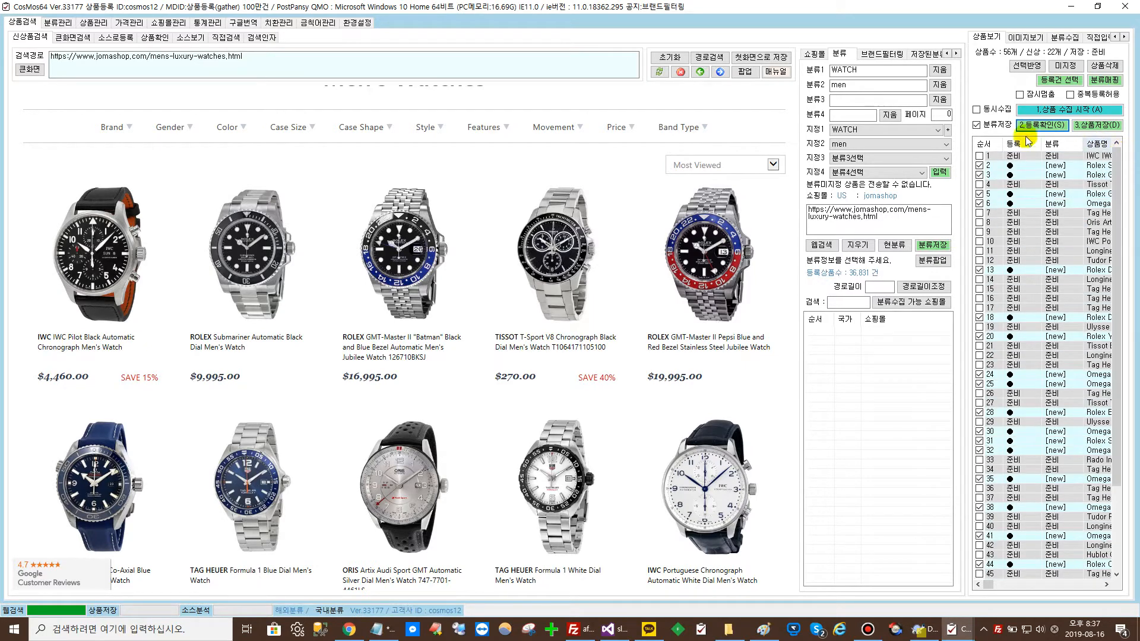
left_click(884, 57)
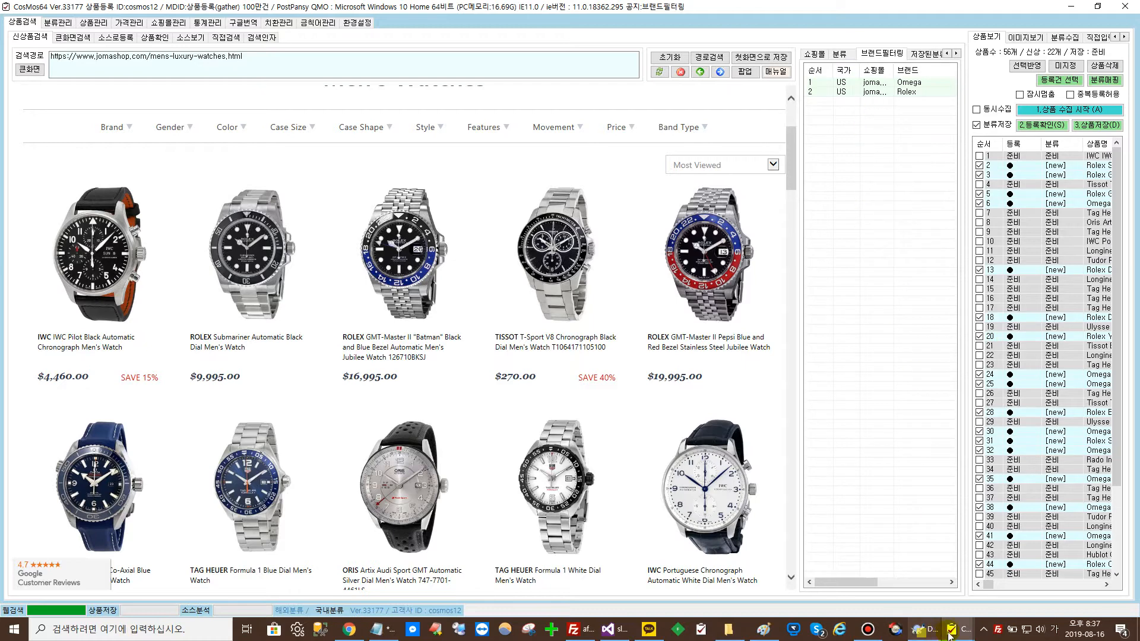
Switch to the brand management window, tick the Omega and Rolex entries and set the registration type to 등록제한.
mouse_move(958, 633)
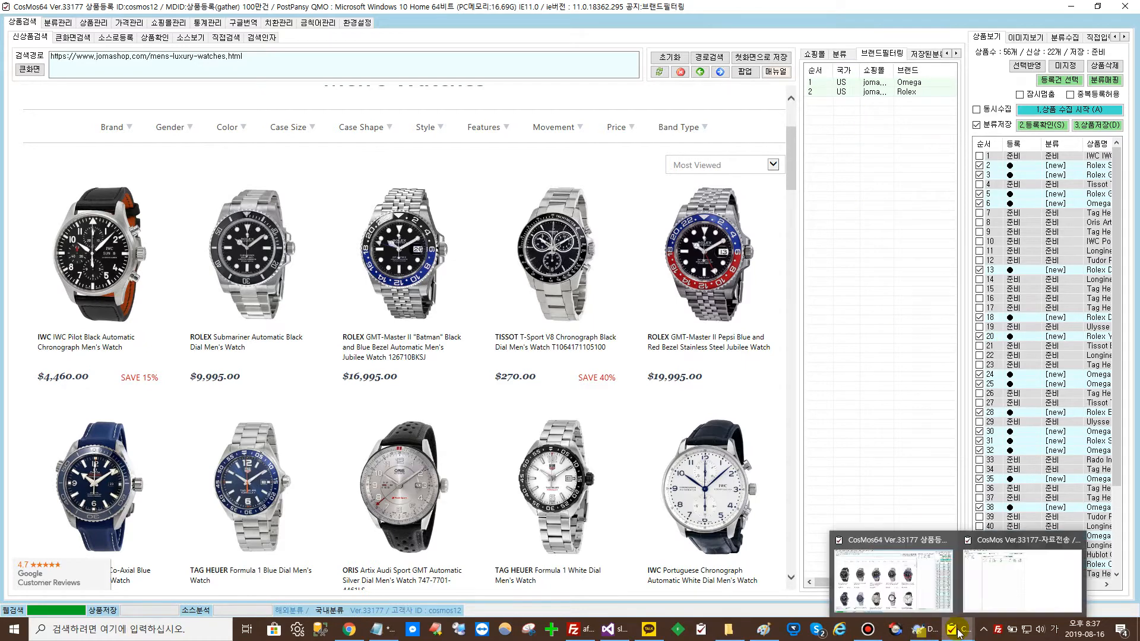
left_click(1040, 598)
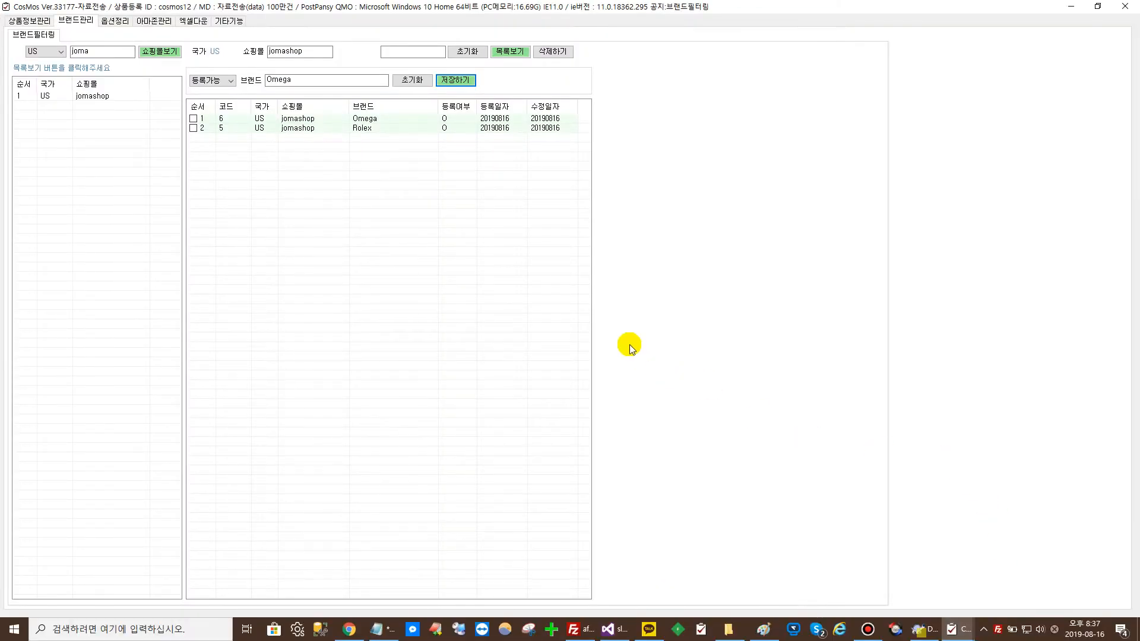
left_click(193, 118)
left_click(193, 127)
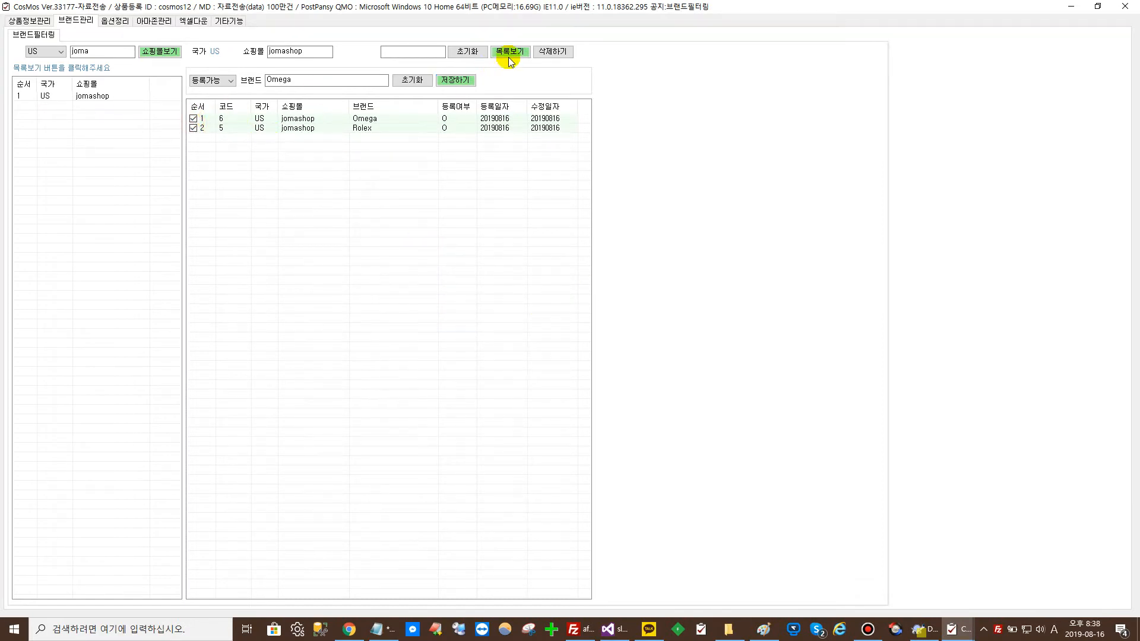
left_click(557, 53)
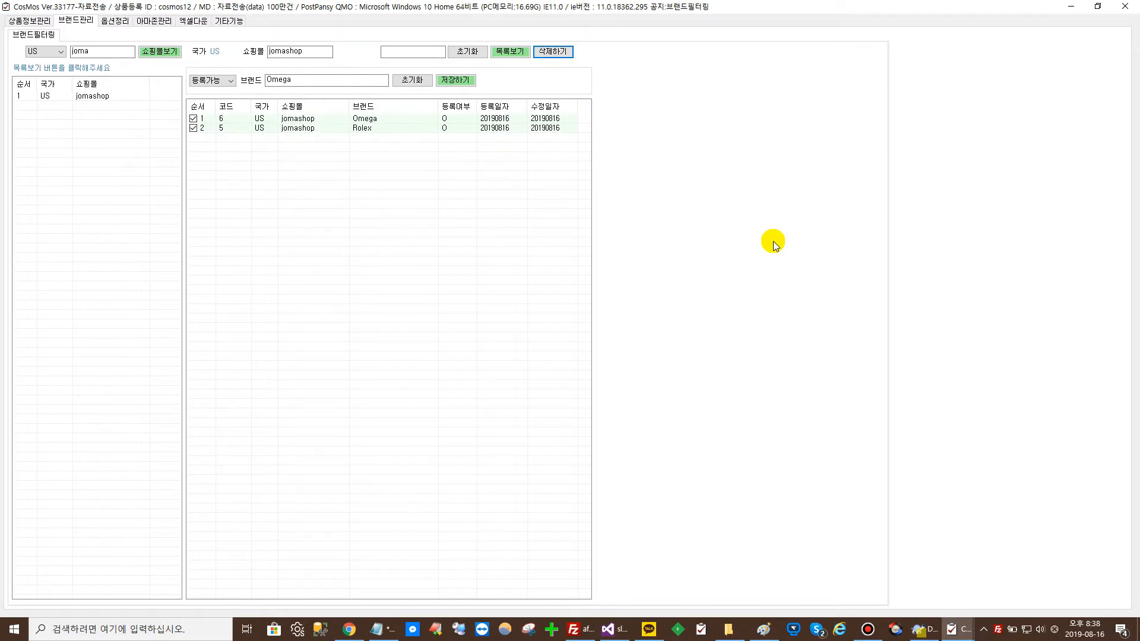
left_click(230, 82)
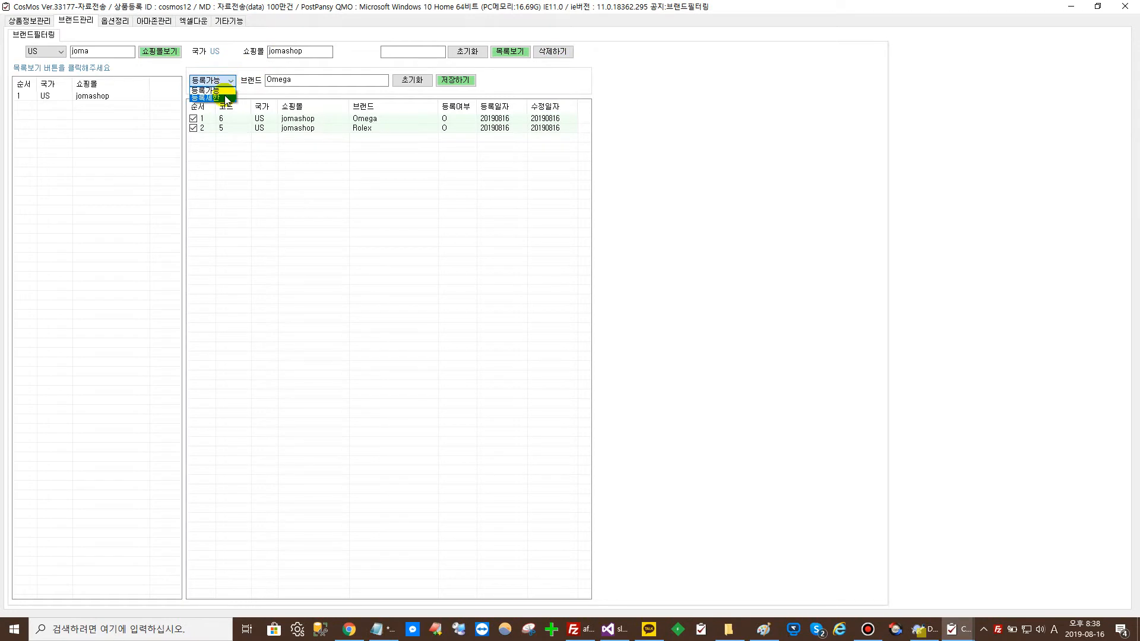
left_click(227, 98)
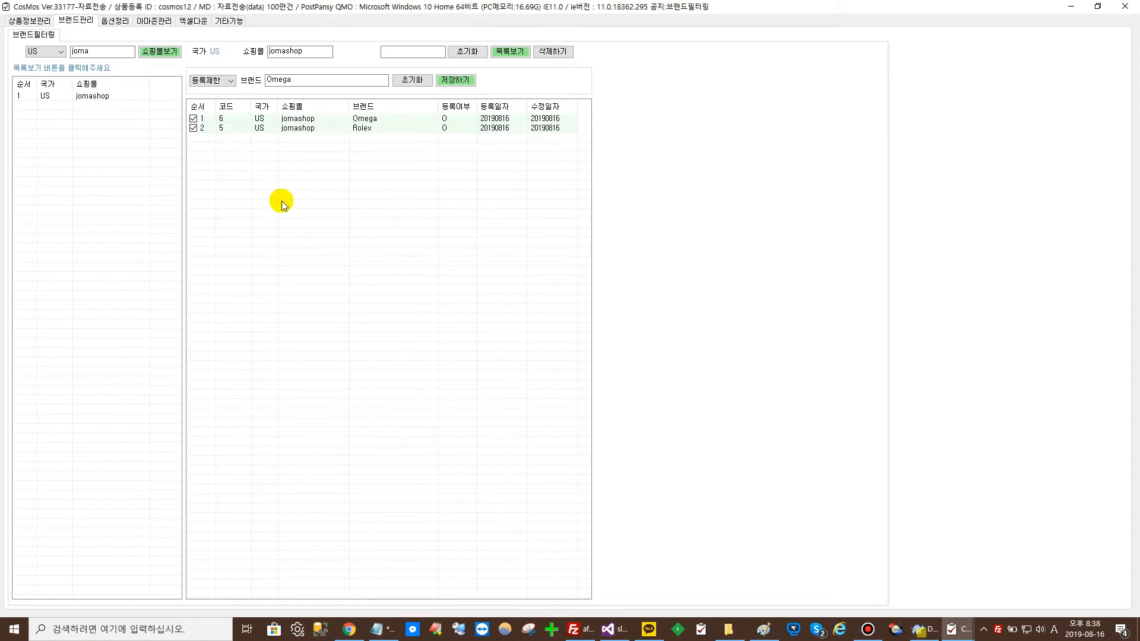
Switch to Notepad, append "=> 우선" to the 전체 클로저 line, and return to the brand management window.
left_click(380, 629)
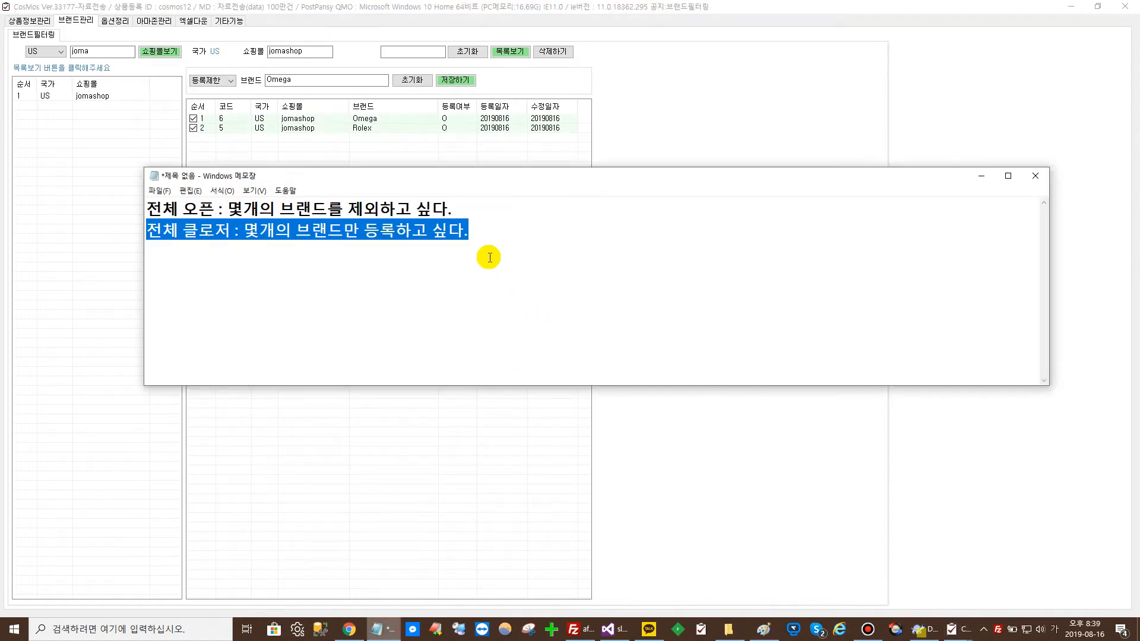
left_click_drag(534, 244, 164, 233)
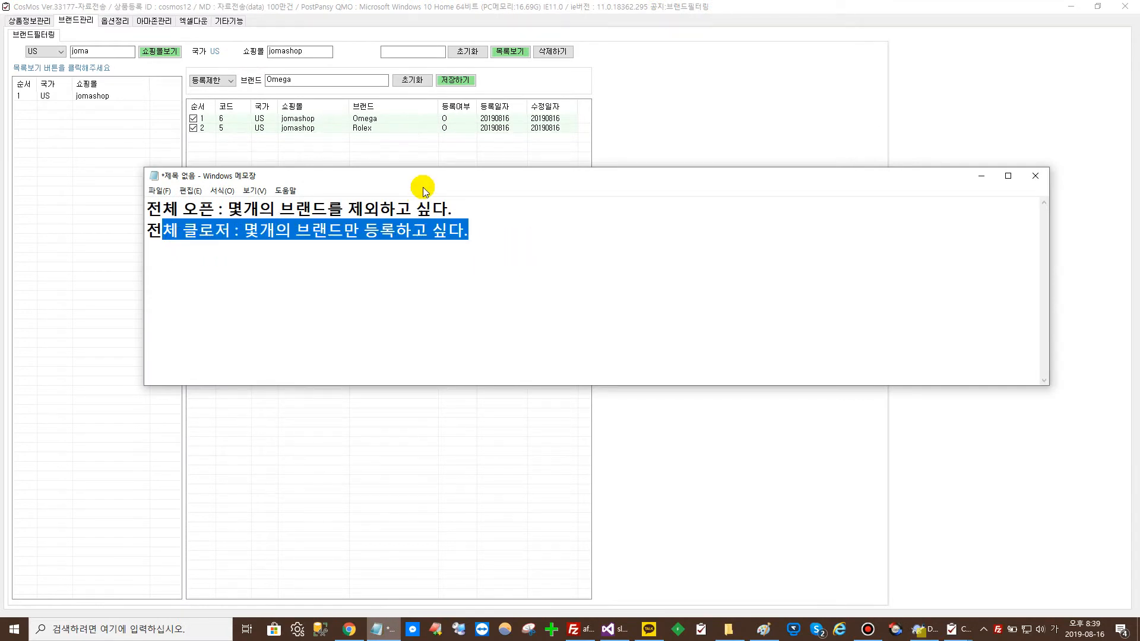
left_click_drag(510, 182, 547, 271)
left_click(527, 318)
key("shift+Home")
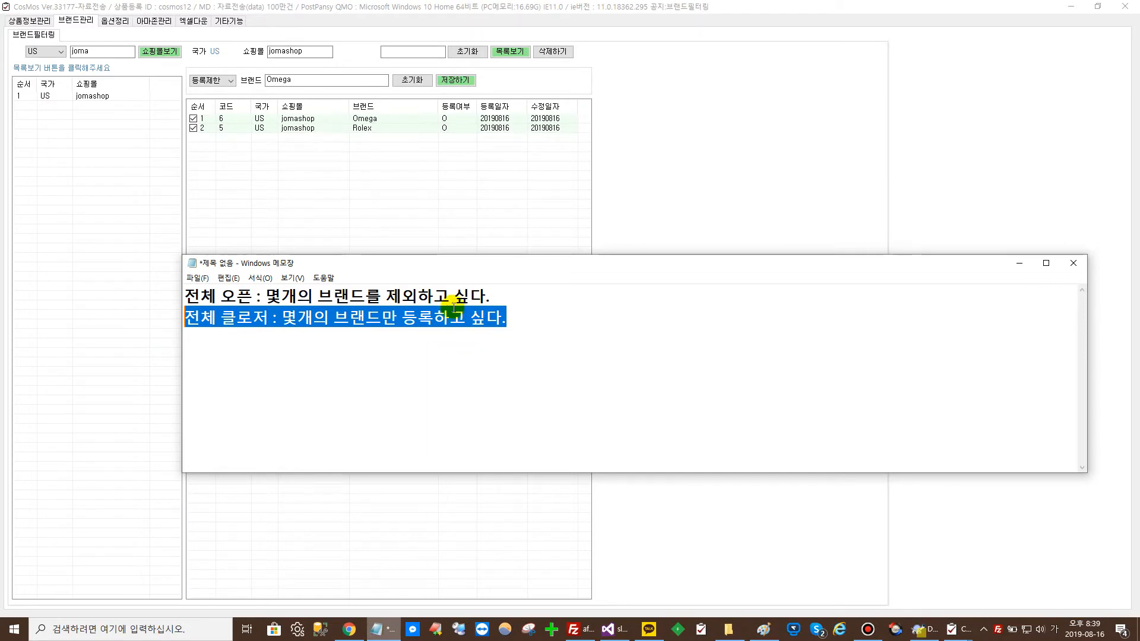
left_click(535, 317)
type("=> 우")
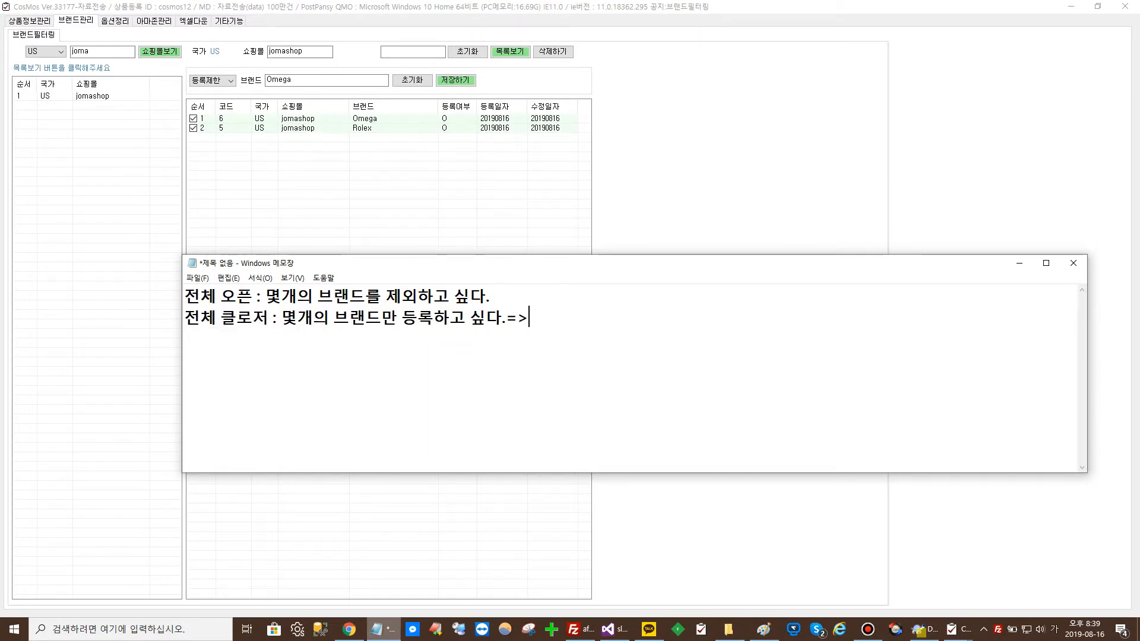
type("선")
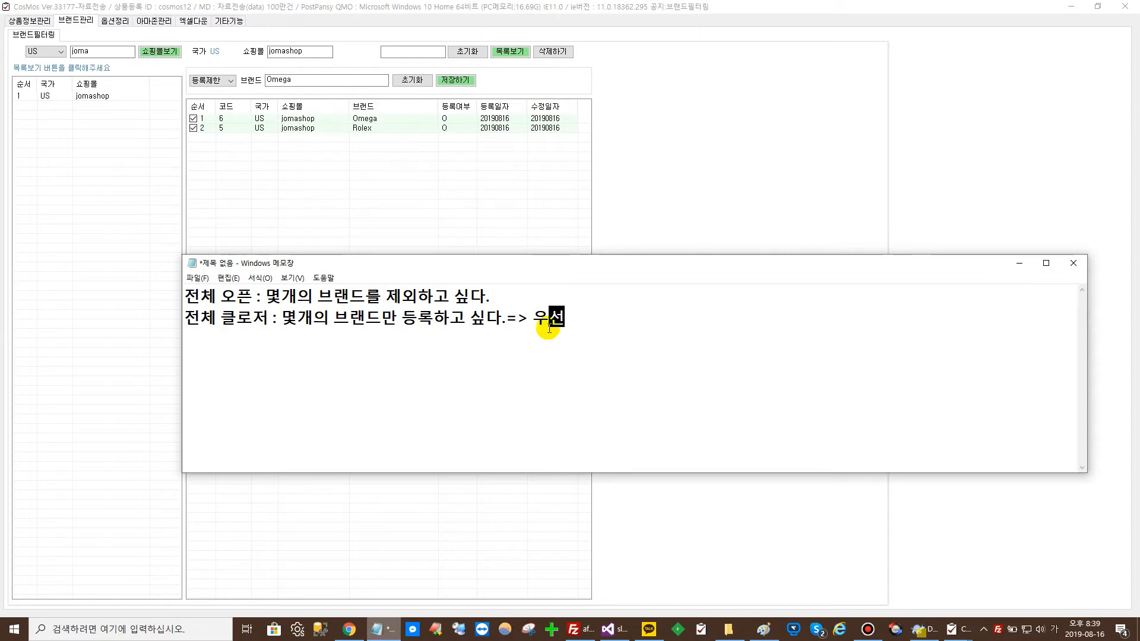
left_click(587, 319)
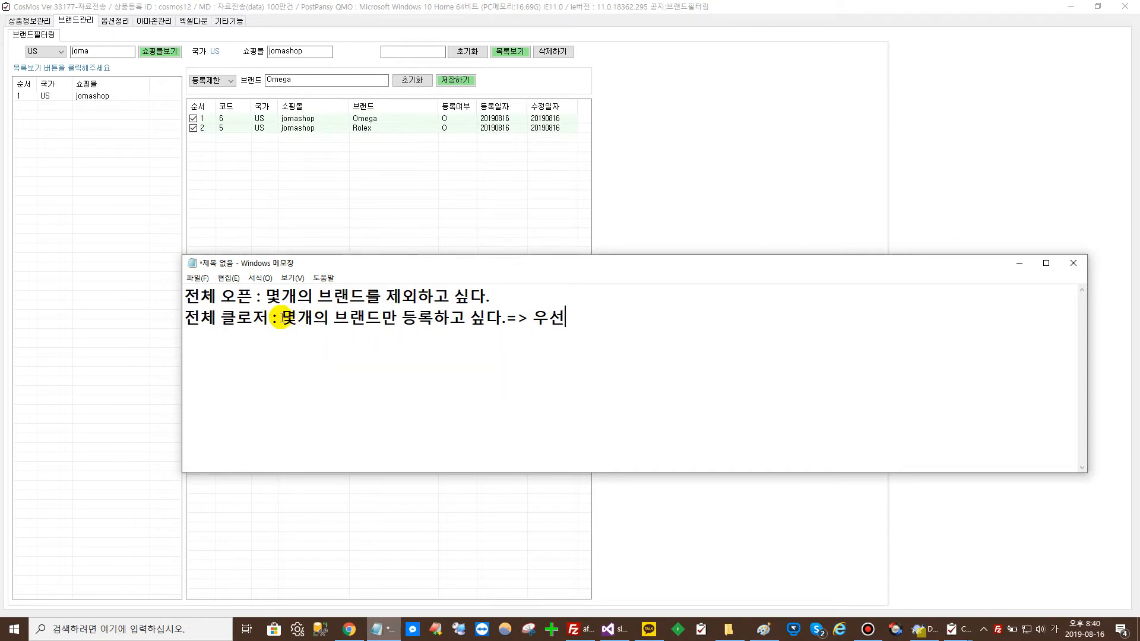
left_click_drag(277, 316, 451, 319)
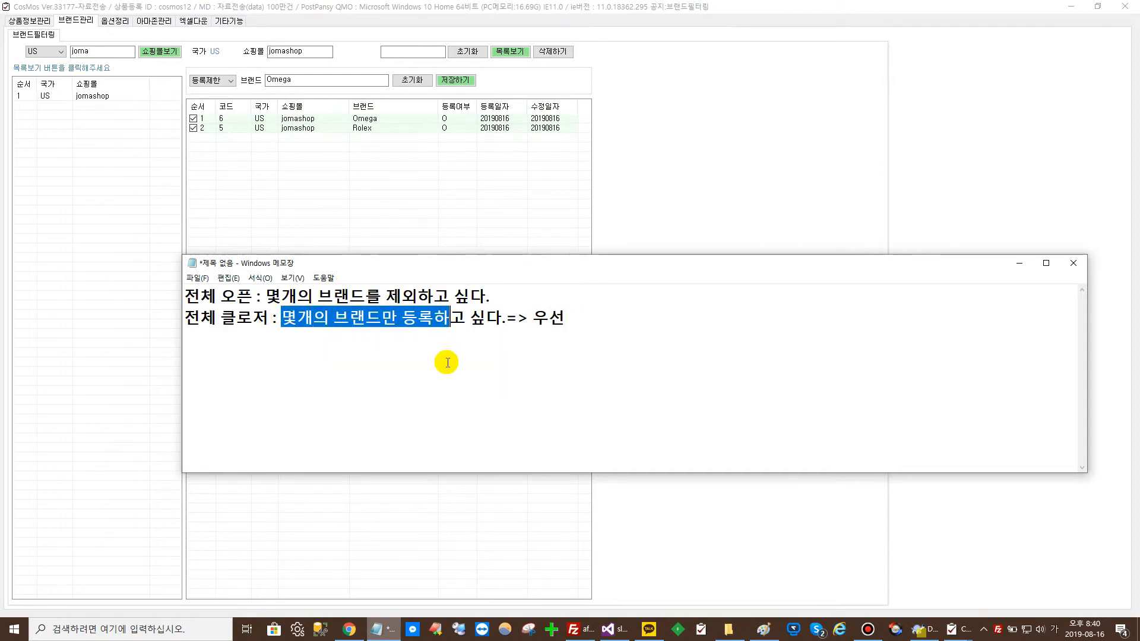
left_click(420, 197)
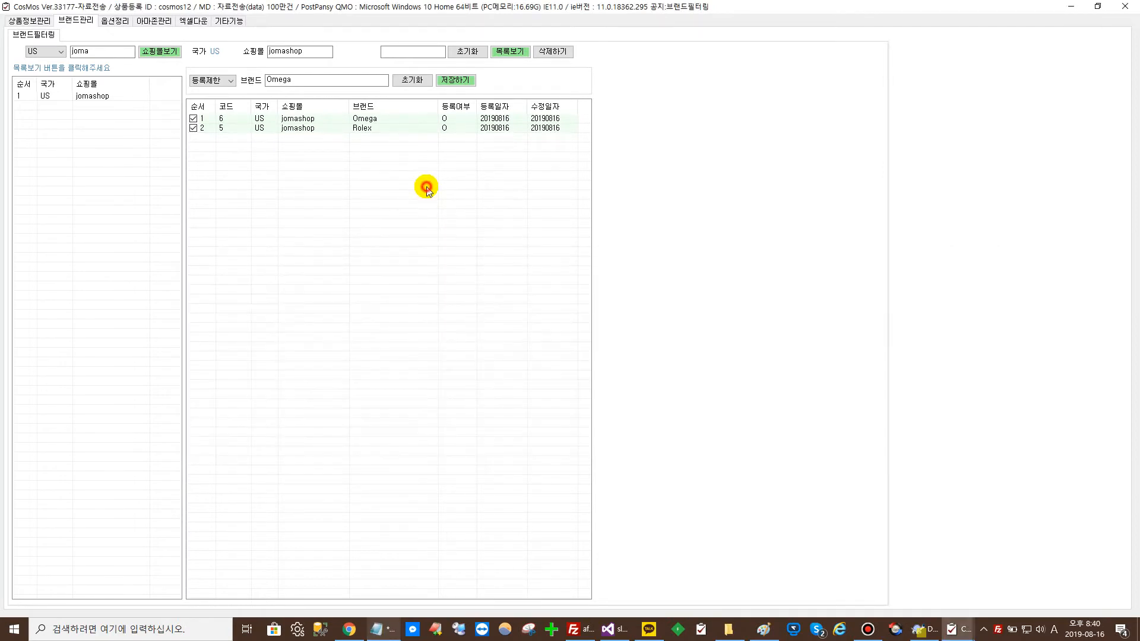
Delete the ticked Omega and Rolex entries from jomashop's brand list.
left_click(558, 52)
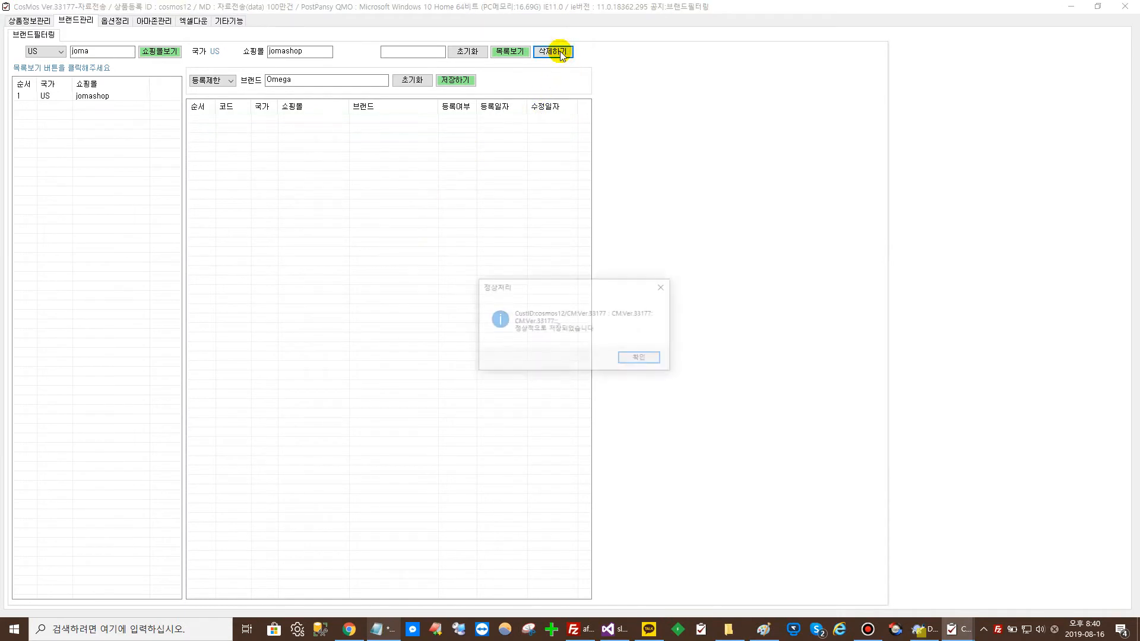
left_click(640, 359)
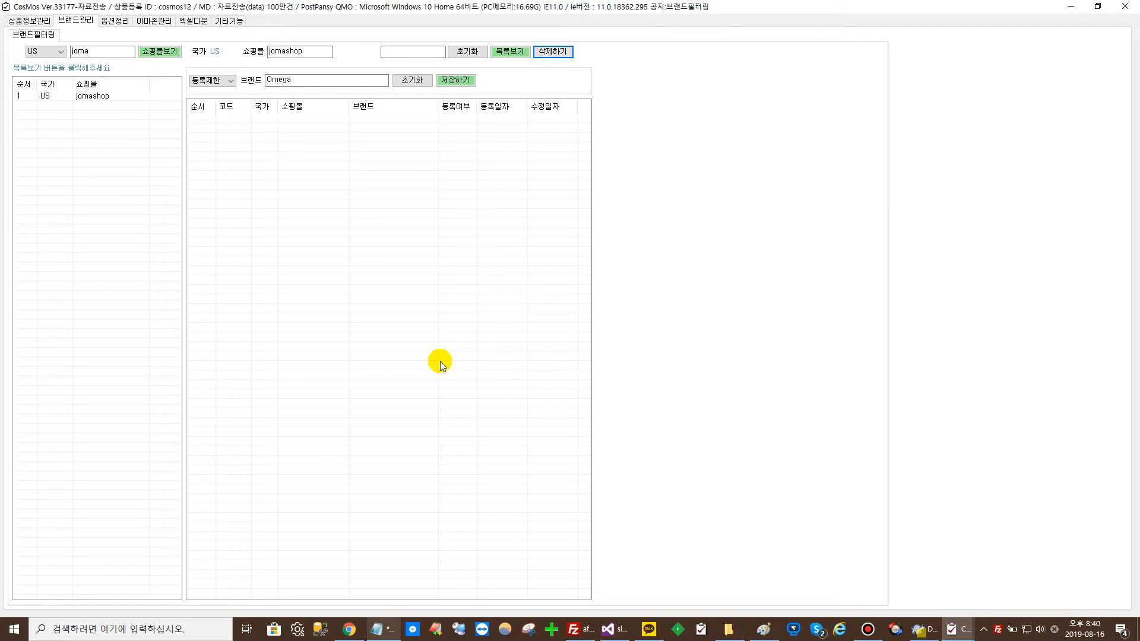
left_click(225, 79)
left_click(229, 83)
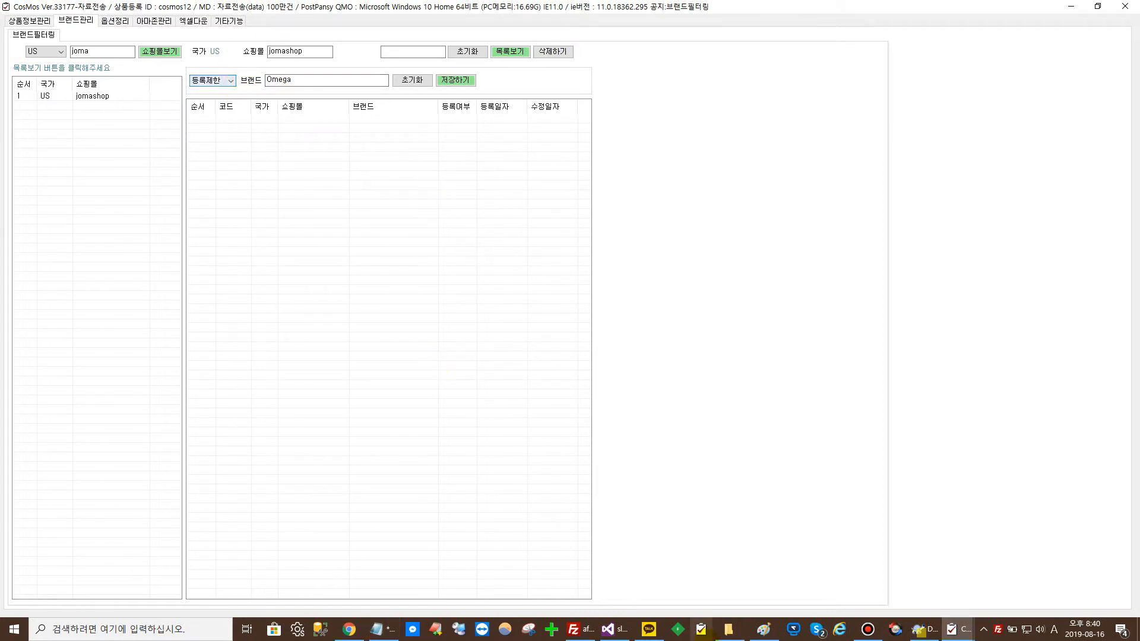
Return to the product search window, collect the men's watches again without brand entries and bring the product names into view.
left_click(952, 631)
left_click(930, 581)
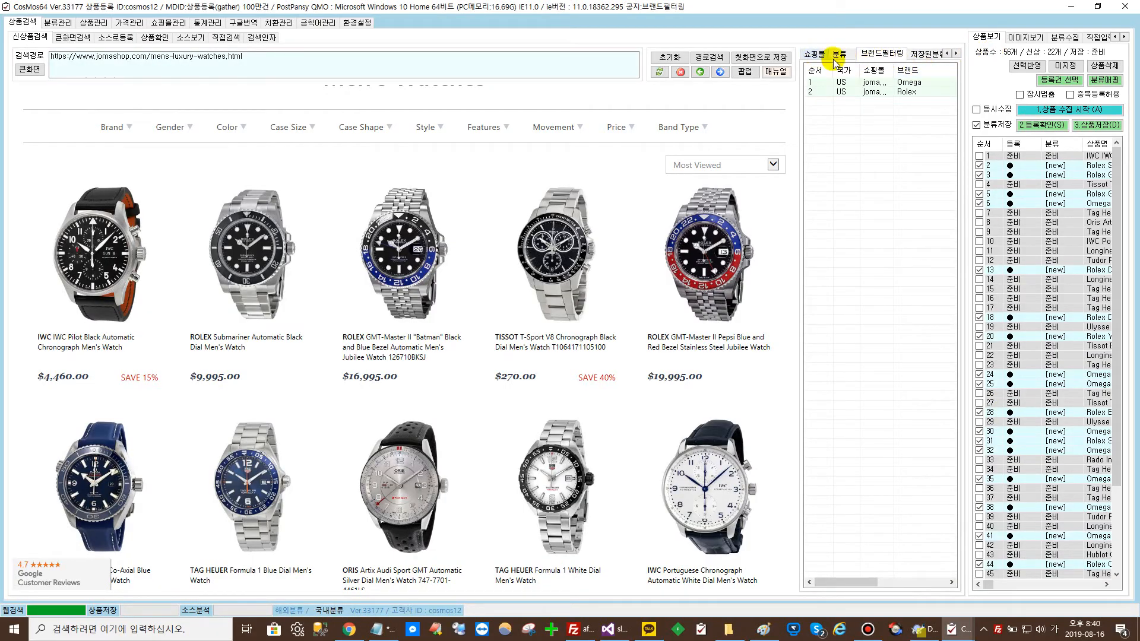
left_click(1050, 113)
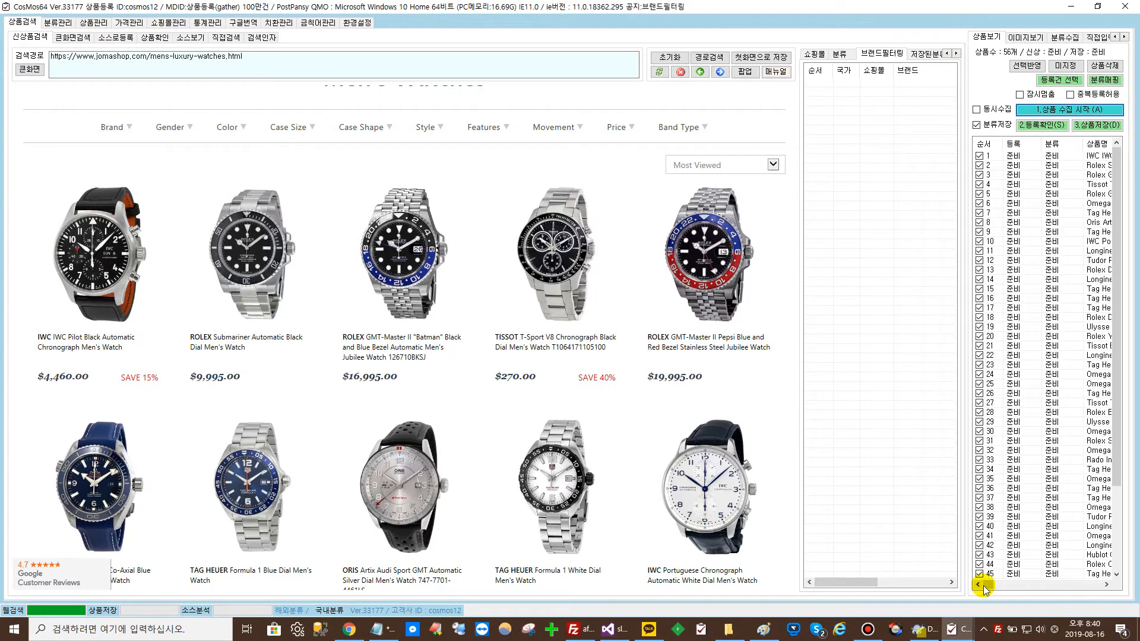
left_click_drag(985, 585, 990, 585)
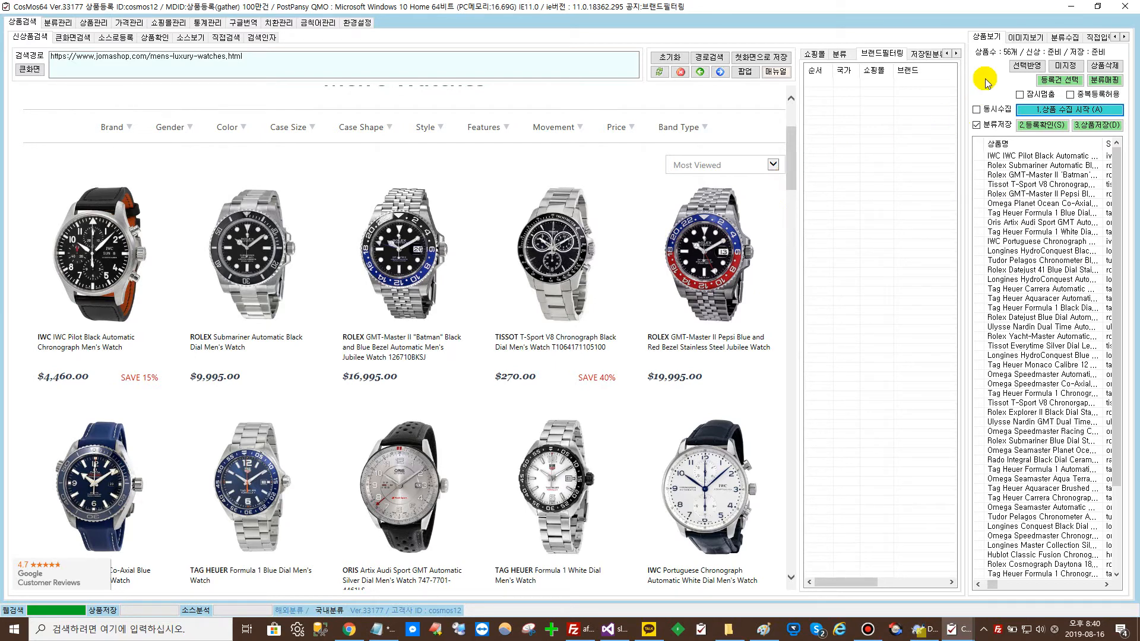
Copy the brand name IWC from the first watch title in the image view and save it as a 등록제한 brand for jomashop.
left_click(1026, 38)
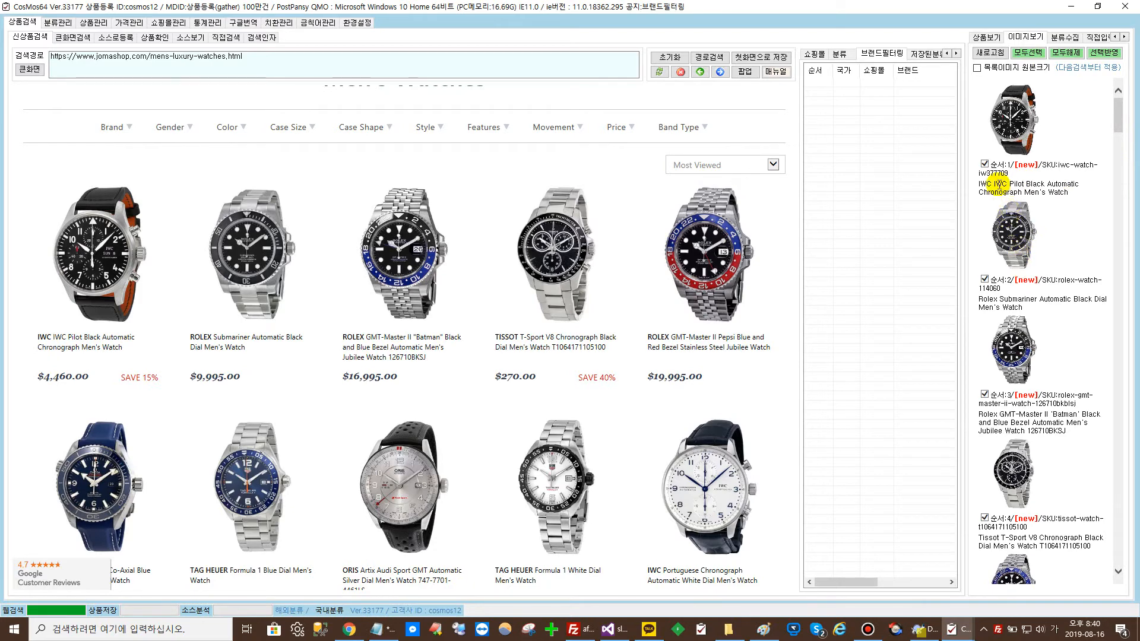
left_click_drag(992, 184, 969, 184)
mouse_move(317, 126)
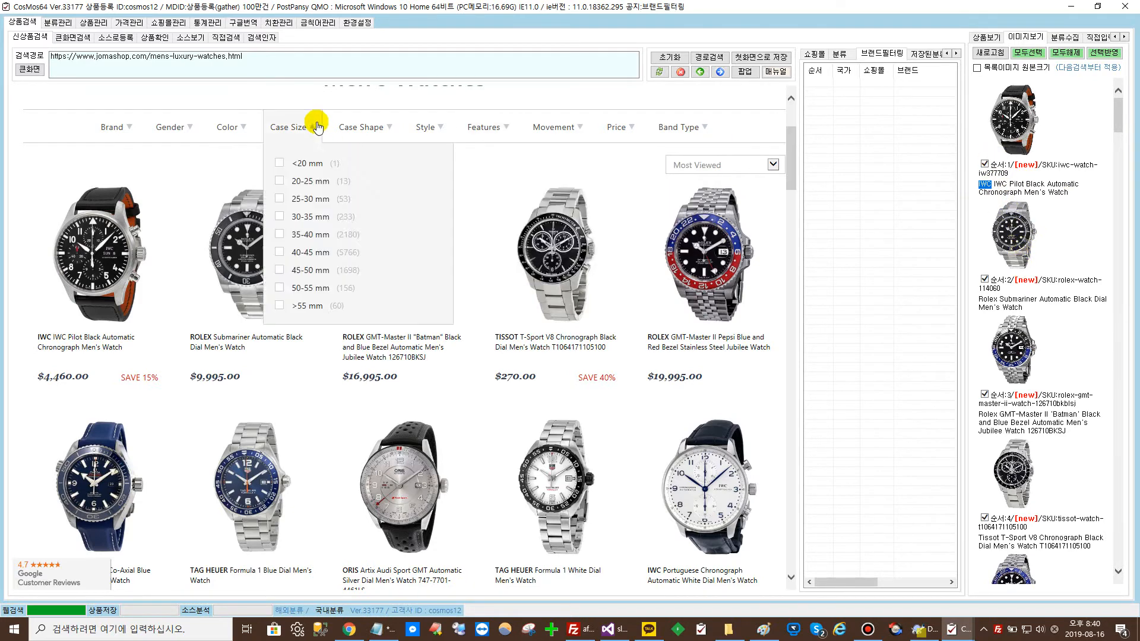
mouse_move(957, 634)
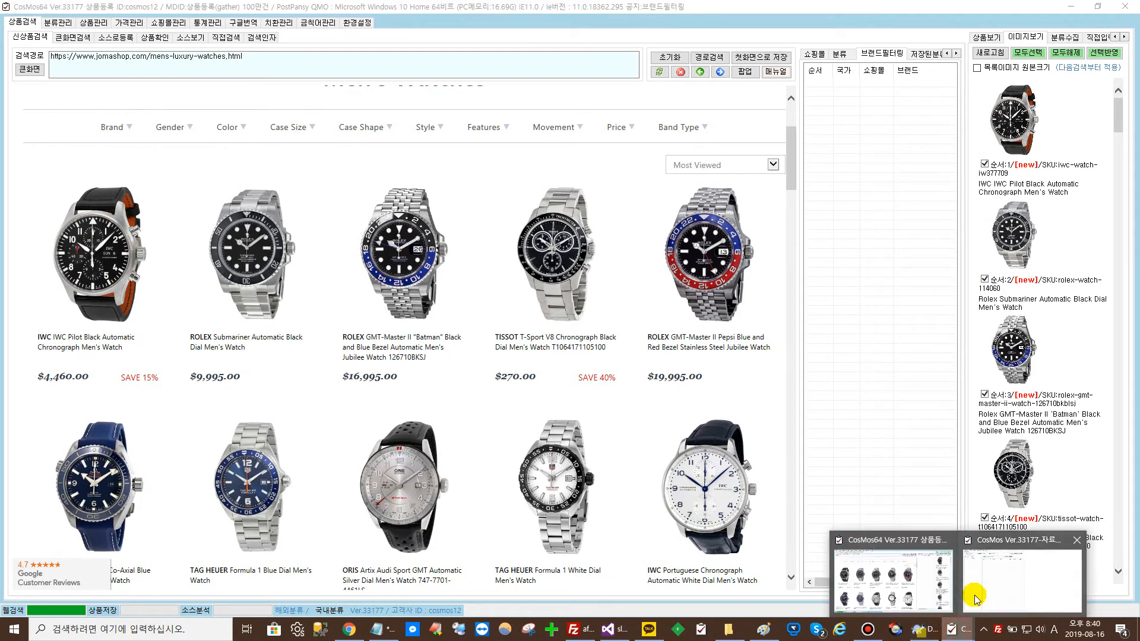
left_click(983, 574)
left_click_drag(312, 84, 216, 91)
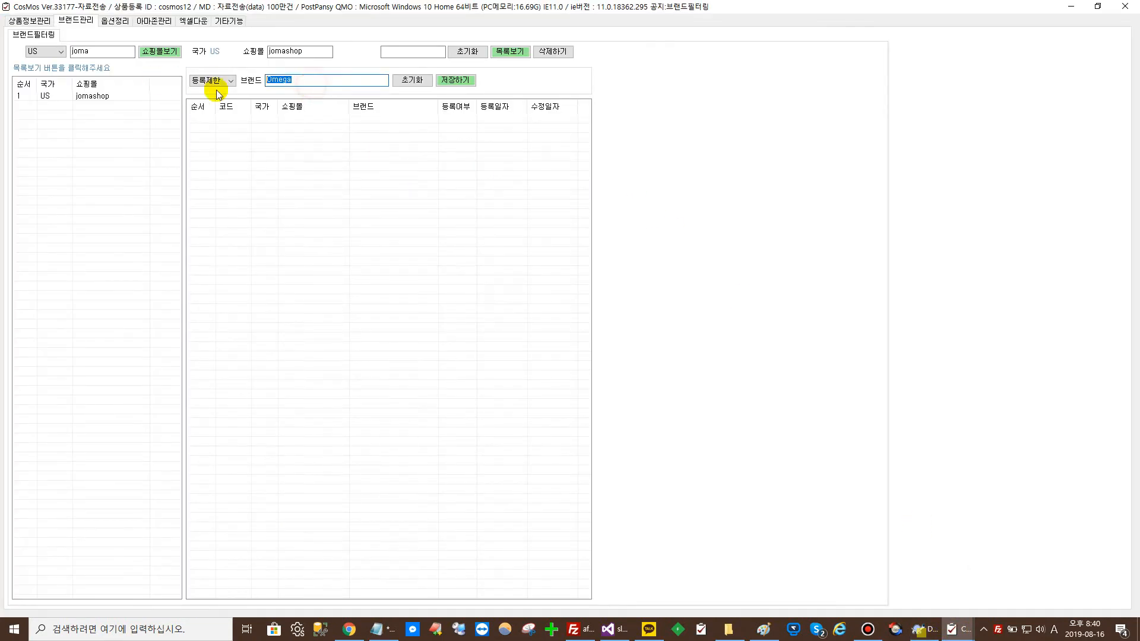
type("IWC")
left_click(453, 80)
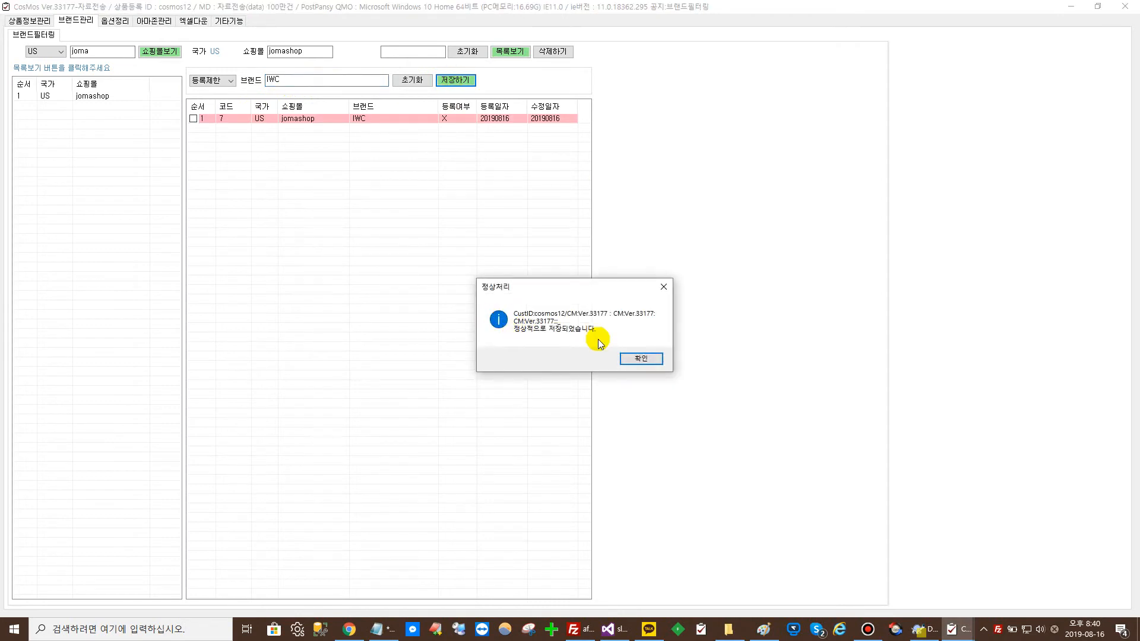
left_click(634, 357)
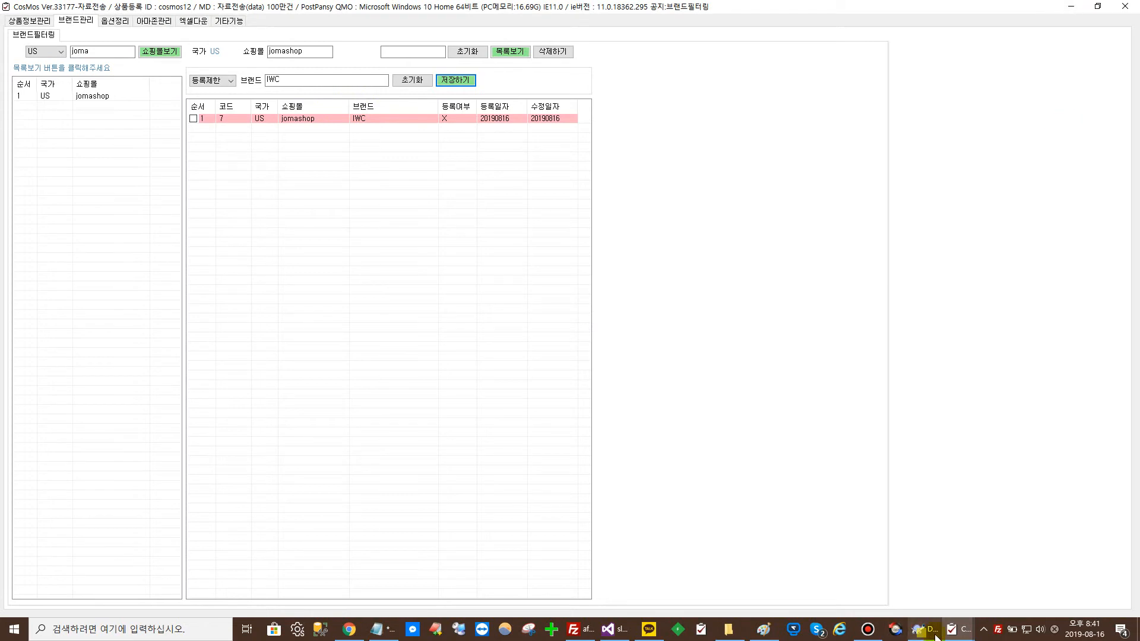
Switch to the product search window and copy the brand name Tissot from the title of watch 21 in the image view.
left_click(953, 630)
left_click(928, 597)
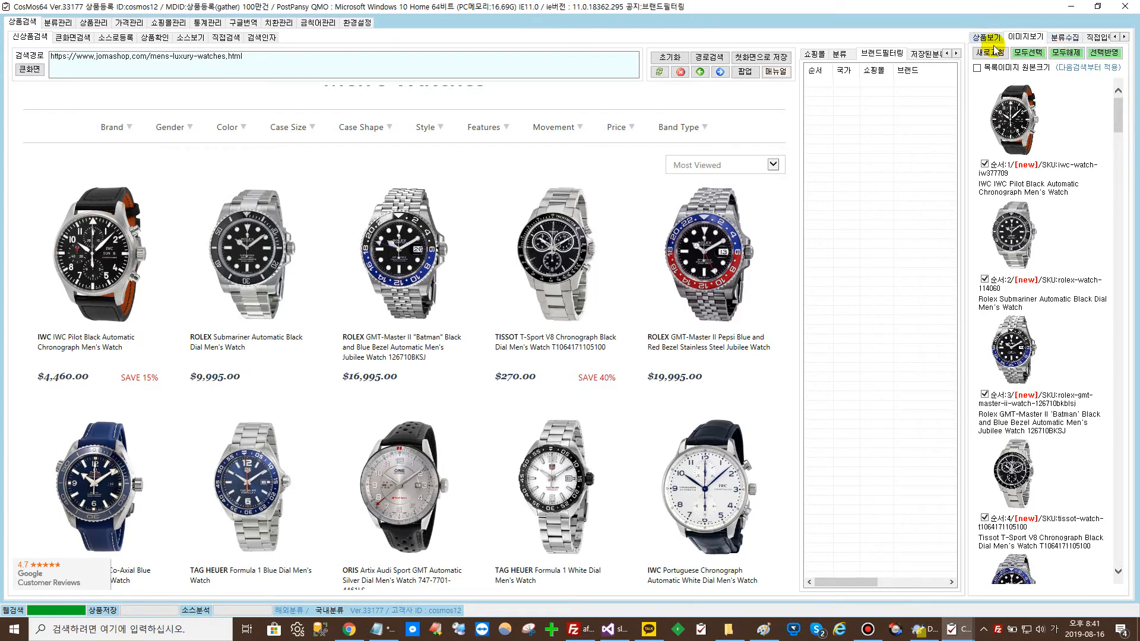
left_click_drag(1123, 118, 1119, 278)
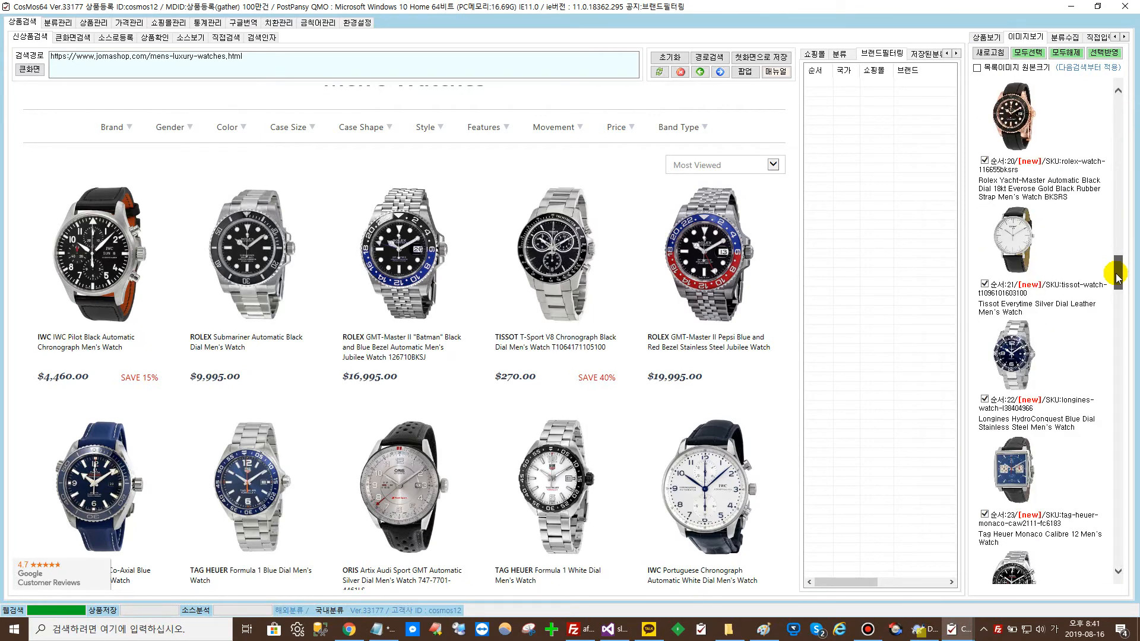
double_click(986, 303)
key("ctrl+c")
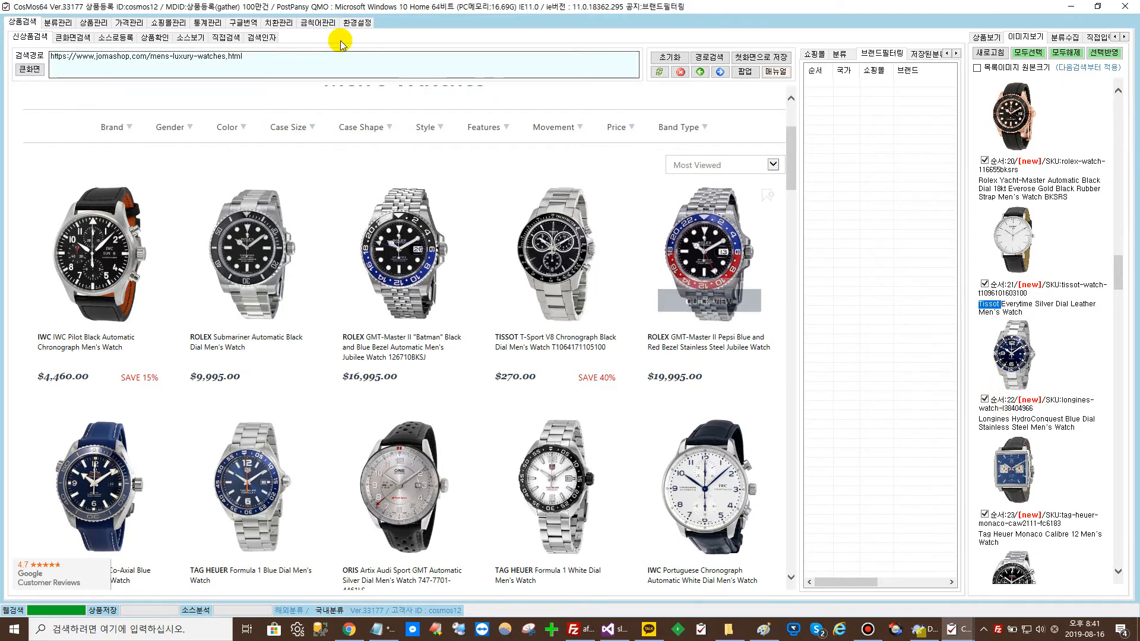
Switch to the brand management window and save the copied Tissot as a 등록제한 brand for jomashop.
left_click(954, 630)
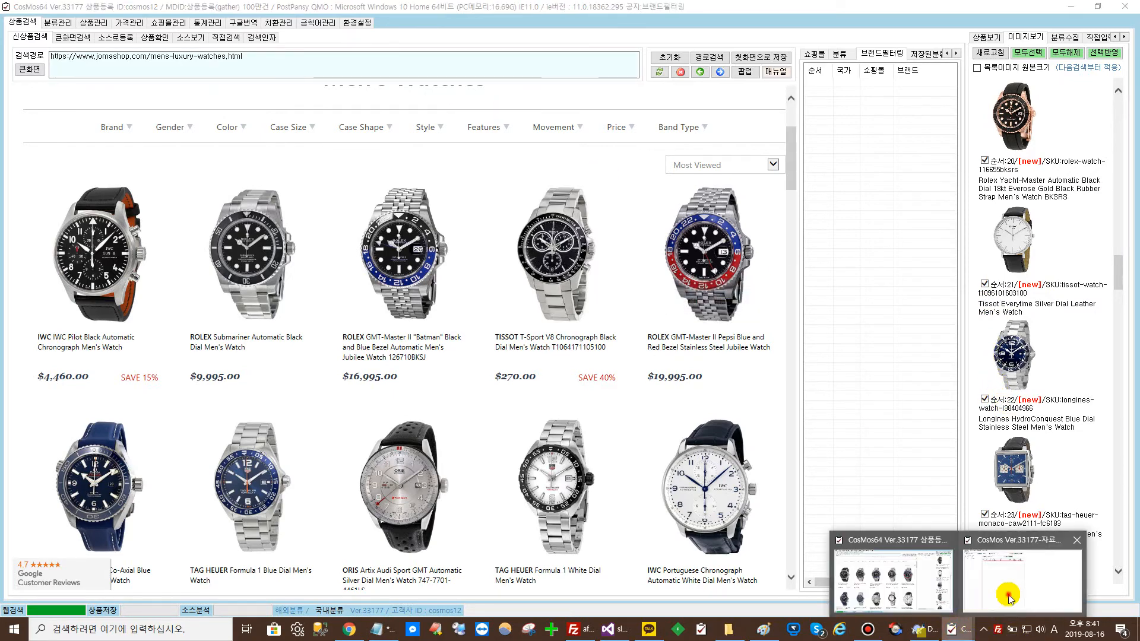
left_click(1009, 596)
left_click_drag(305, 79, 122, 79)
key("ctrl+v")
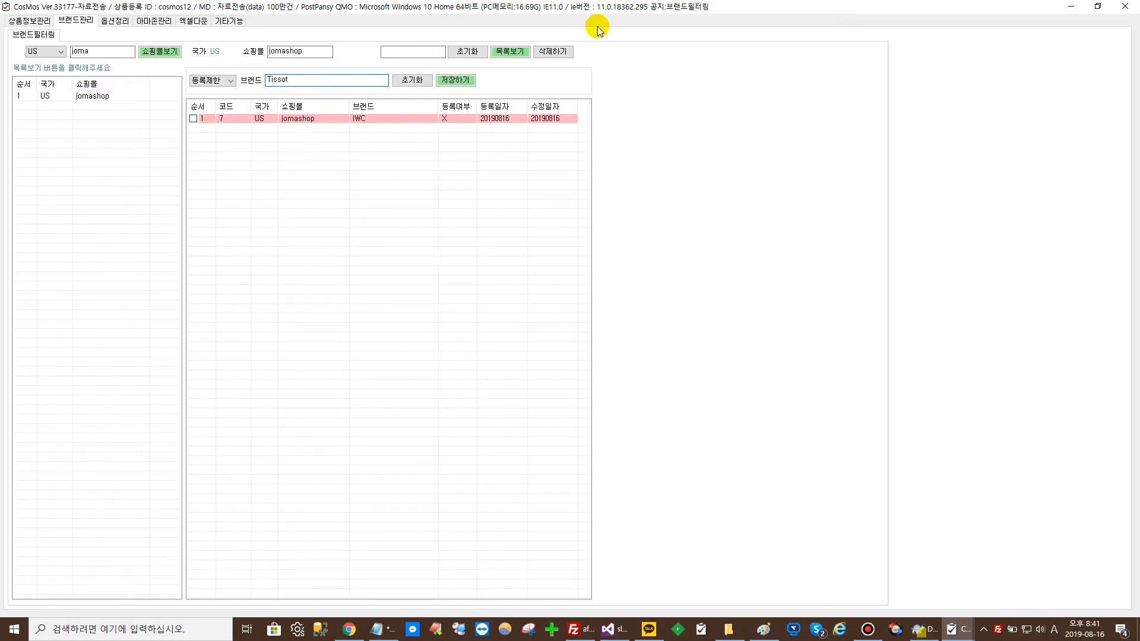
left_click(444, 81)
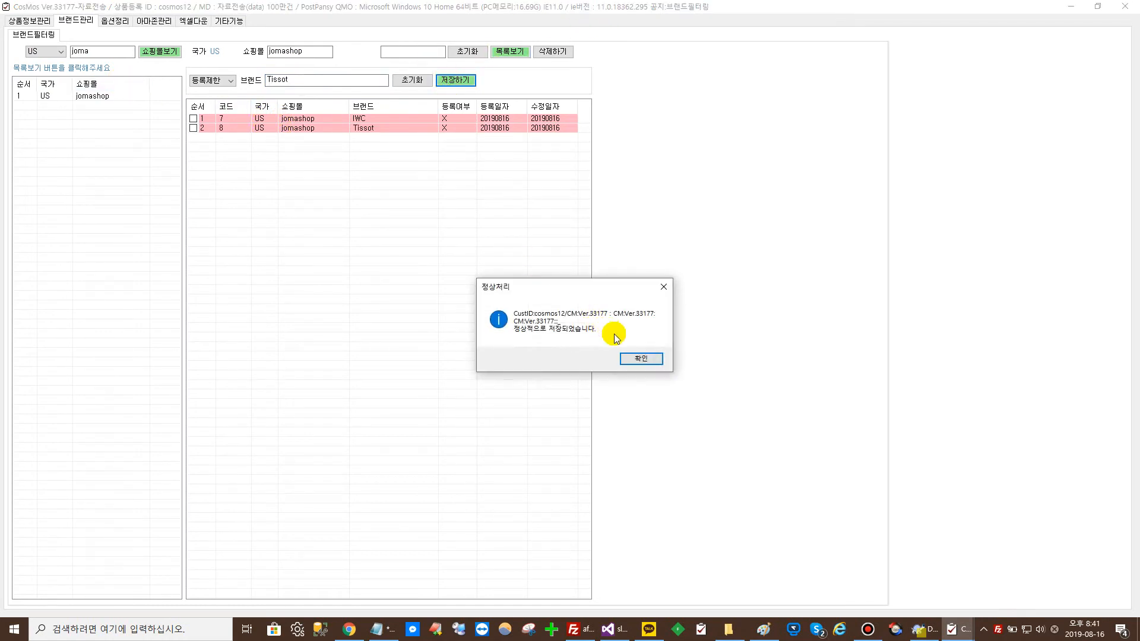
left_click(635, 359)
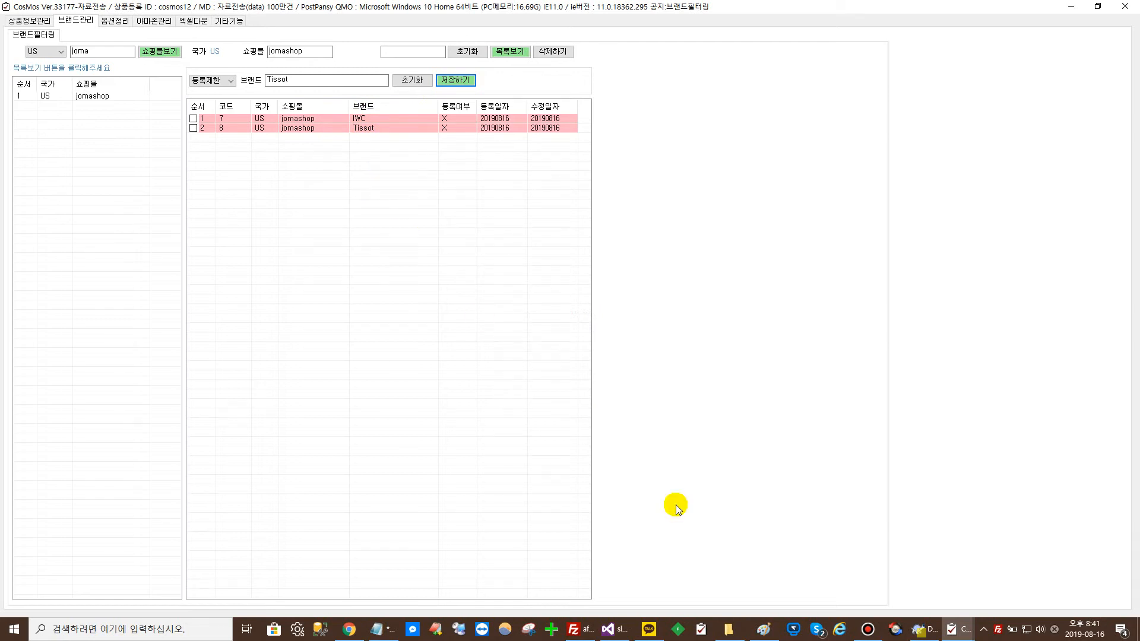
Return to the product search window, collect the men's watches again from the product view and bring the rows' tick boxes into view.
left_click(947, 631)
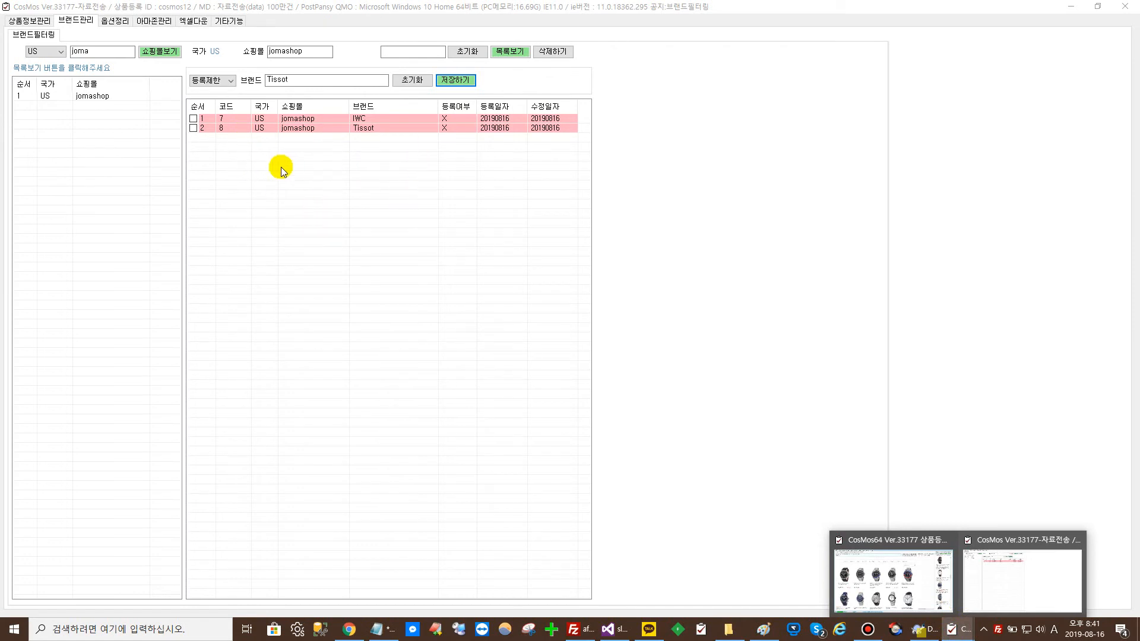
left_click(930, 570)
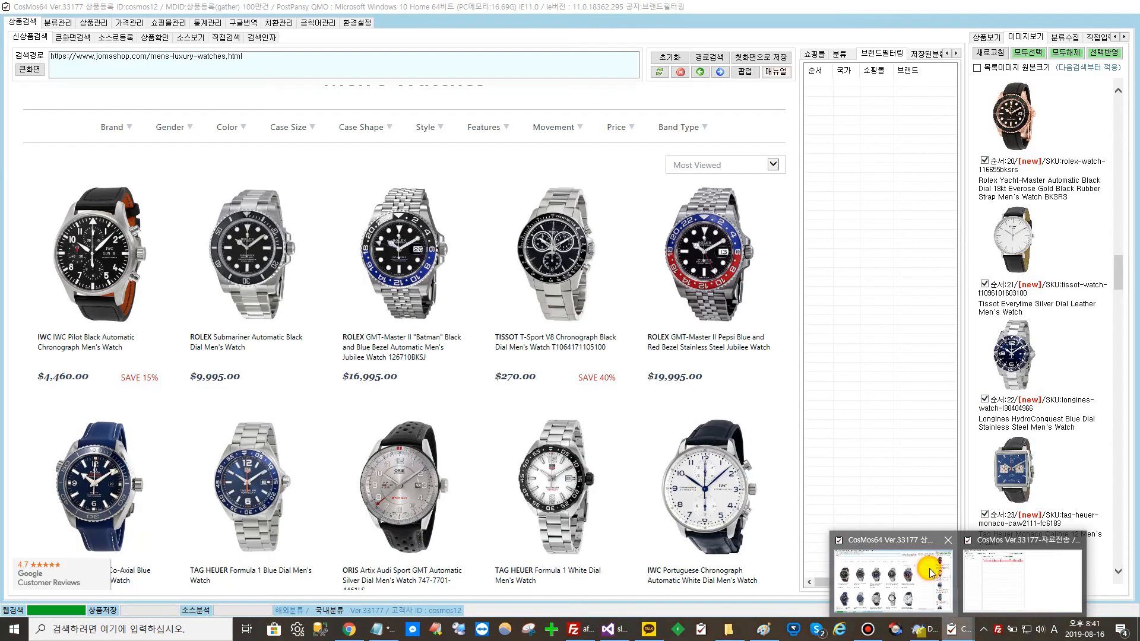
left_click(986, 37)
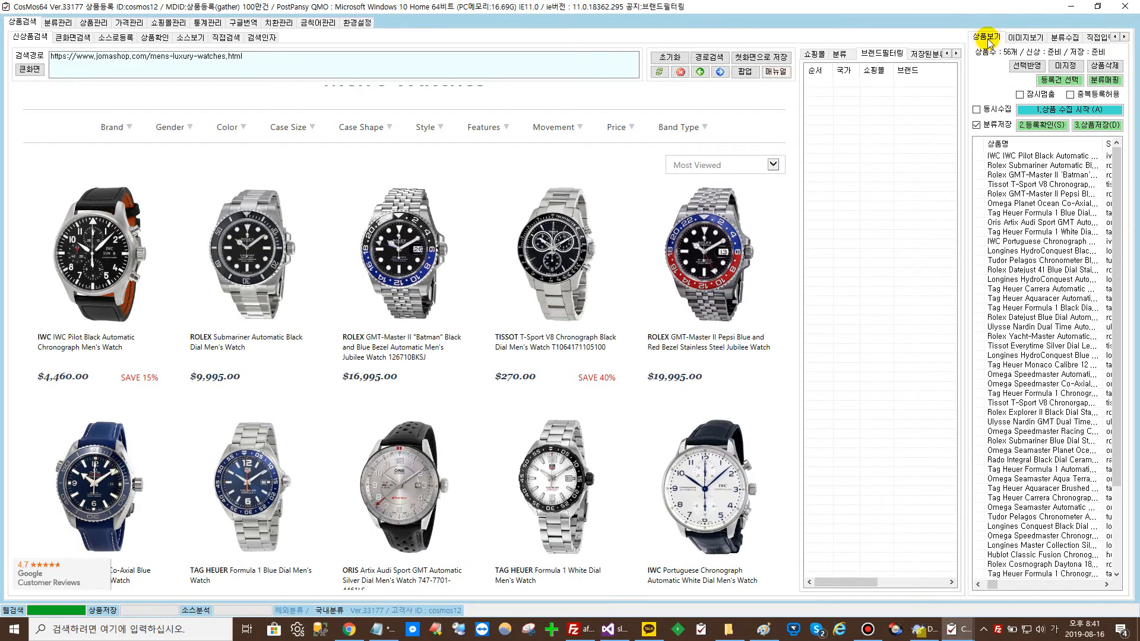
left_click(1060, 112)
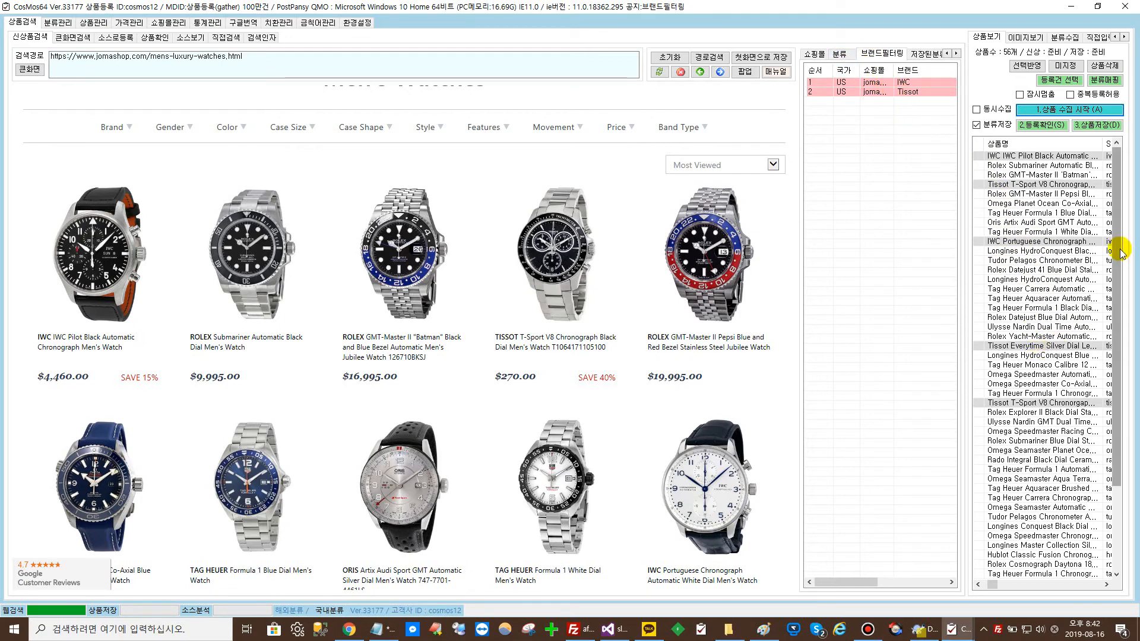
left_click(986, 584)
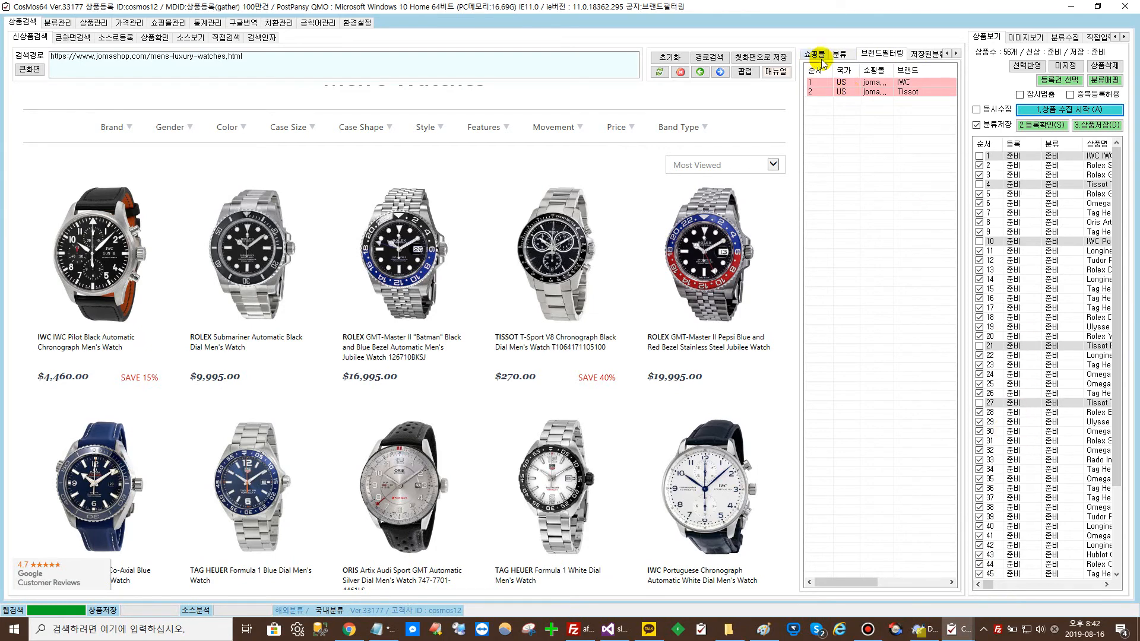
Show the category settings and run the registration check on the ticked watches.
left_click(839, 53)
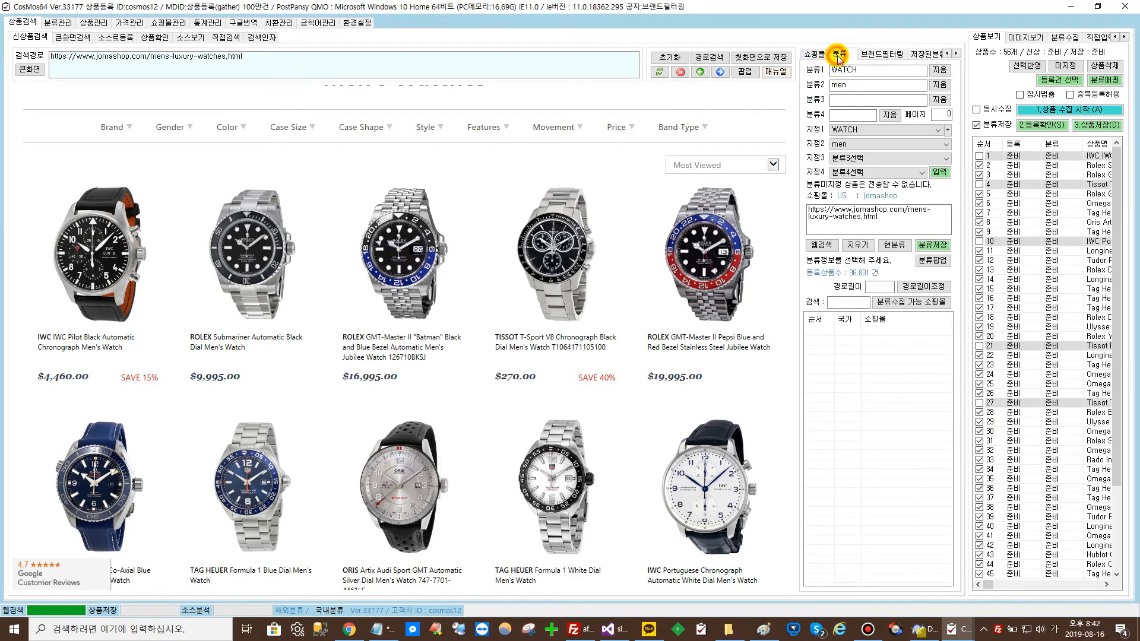
left_click(1044, 129)
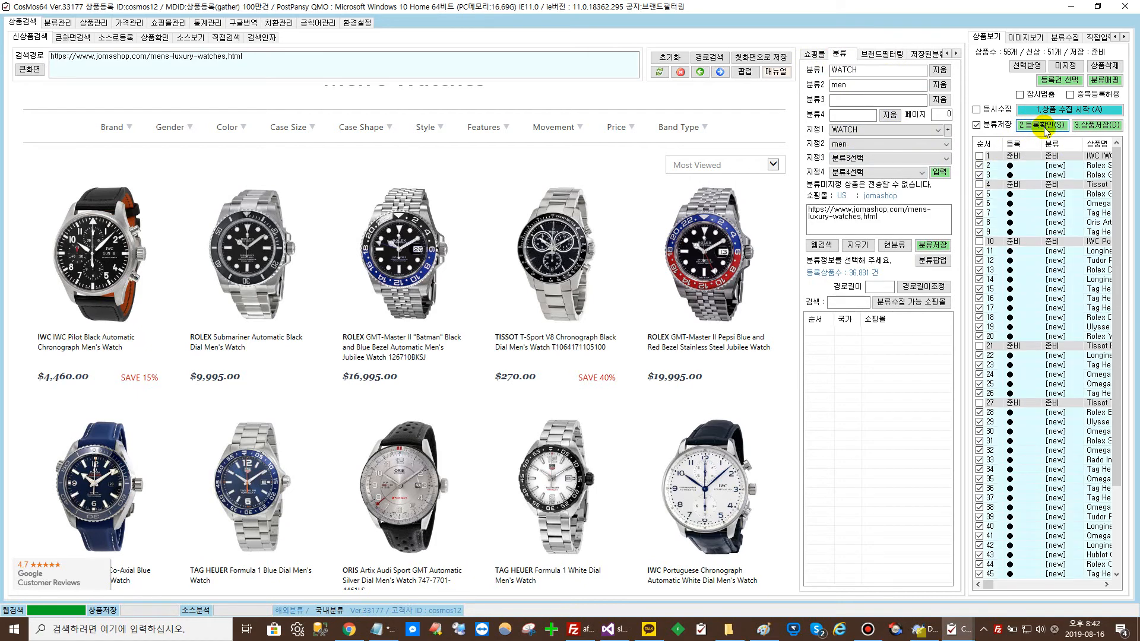
left_click_drag(1114, 193, 1126, 156)
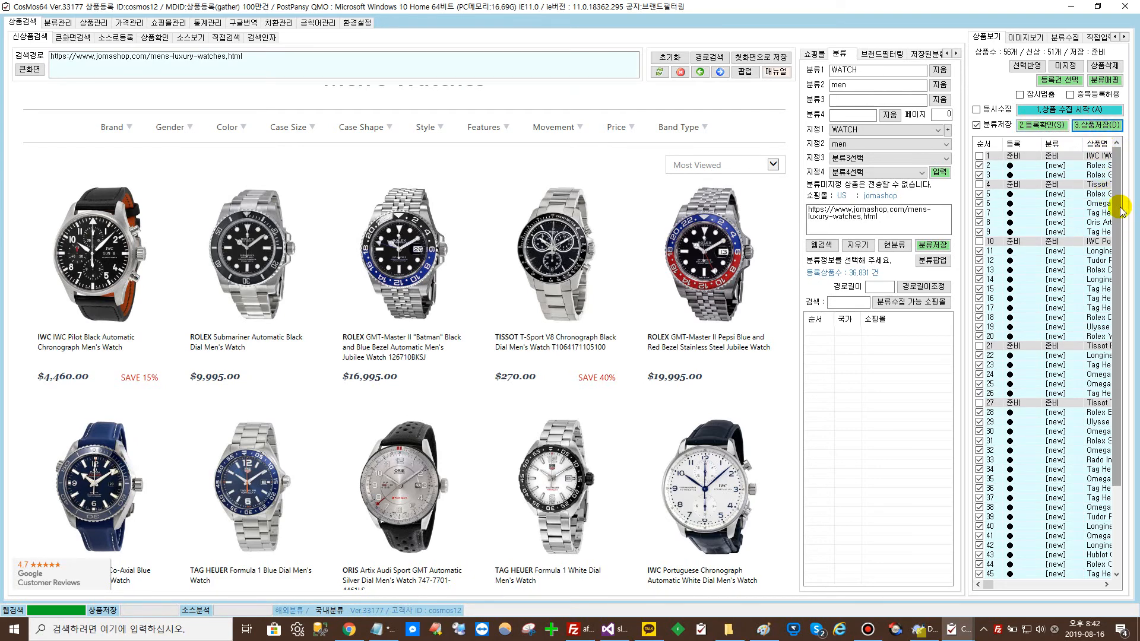
left_click_drag(1122, 211, 1135, 191)
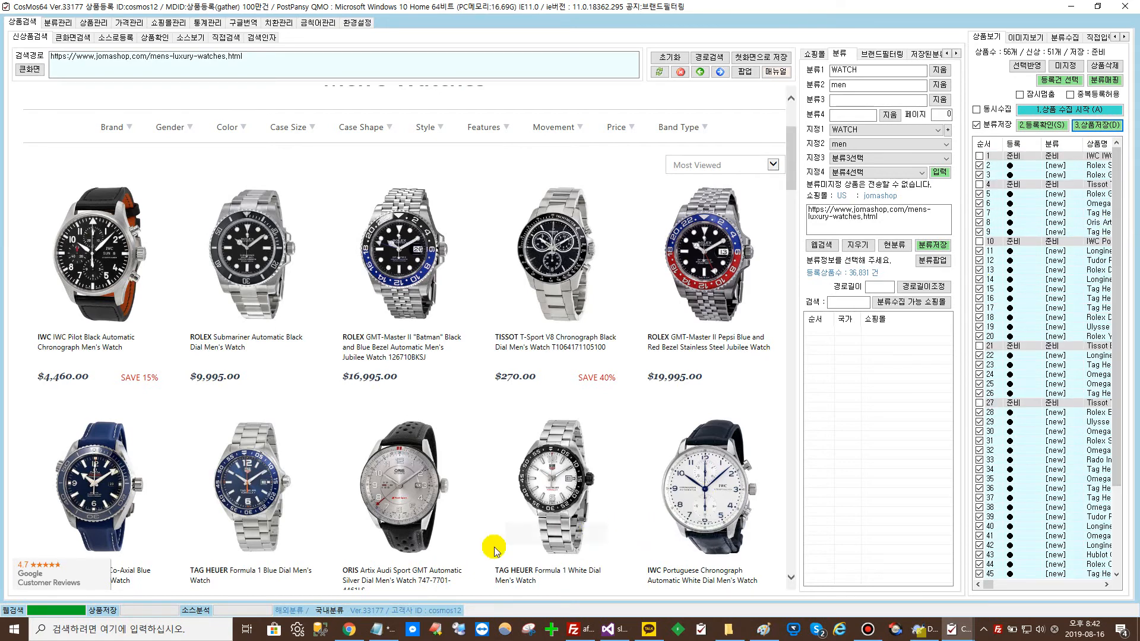
Switch to Notepad and highlight 전체 오픈, 전체 클로저 and the 클로저 line's description to review the two filtering modes.
left_click(381, 634)
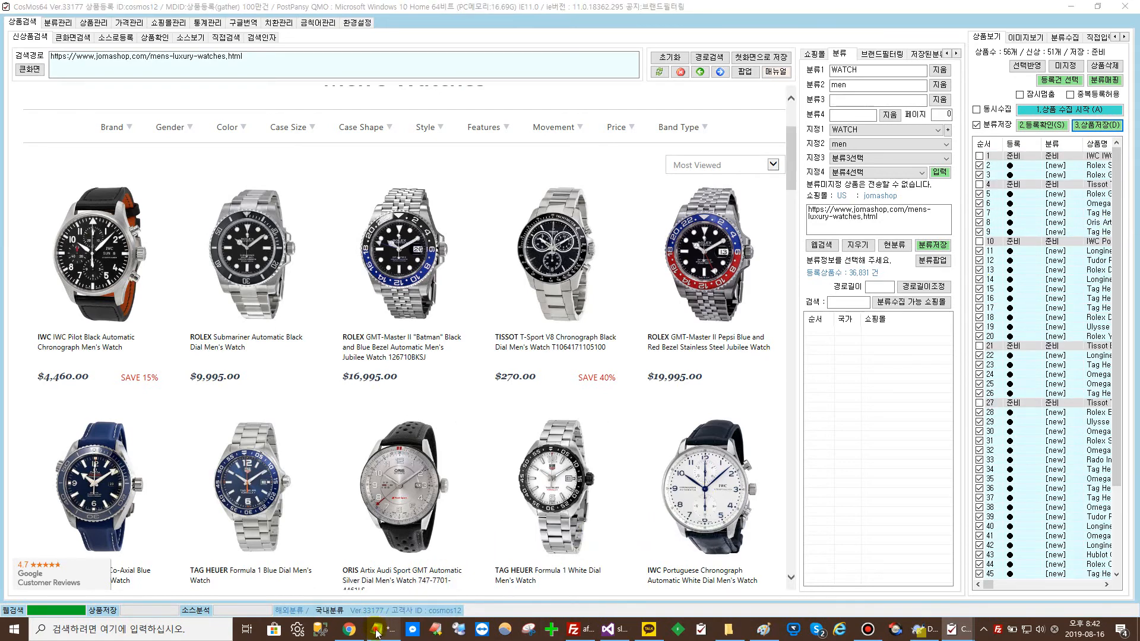
left_click(426, 377)
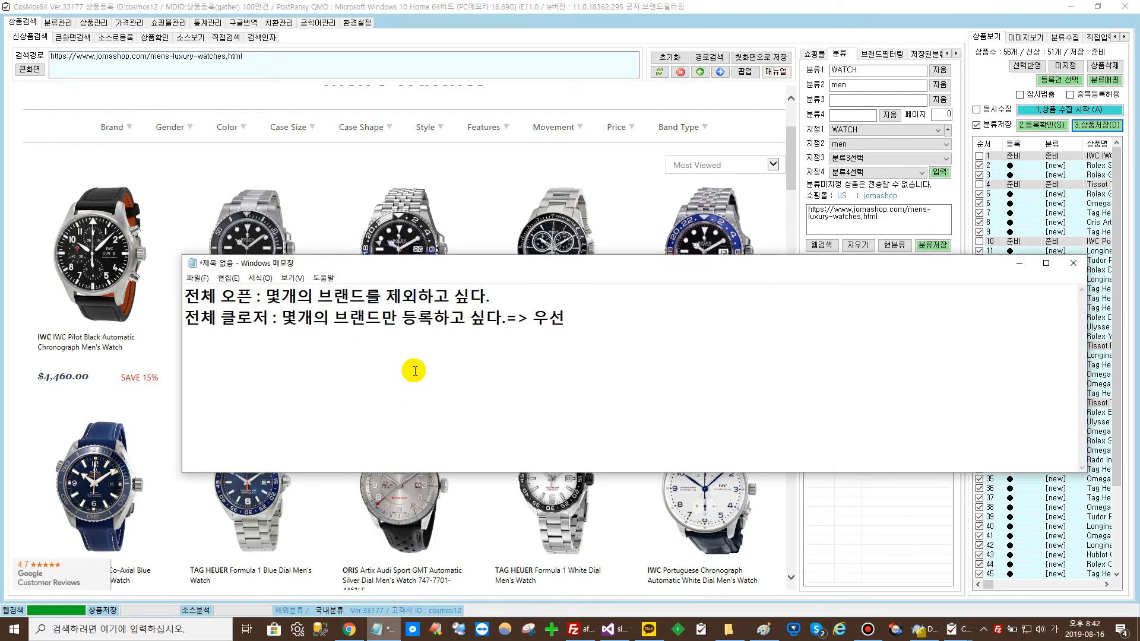
left_click_drag(253, 295, 201, 295)
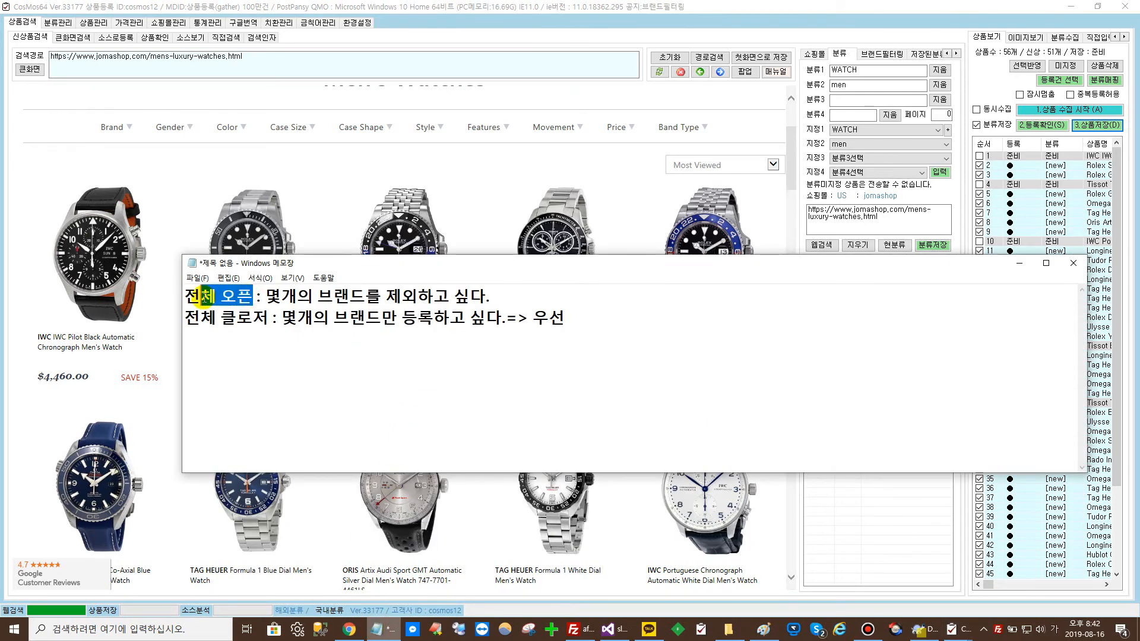
left_click(362, 299)
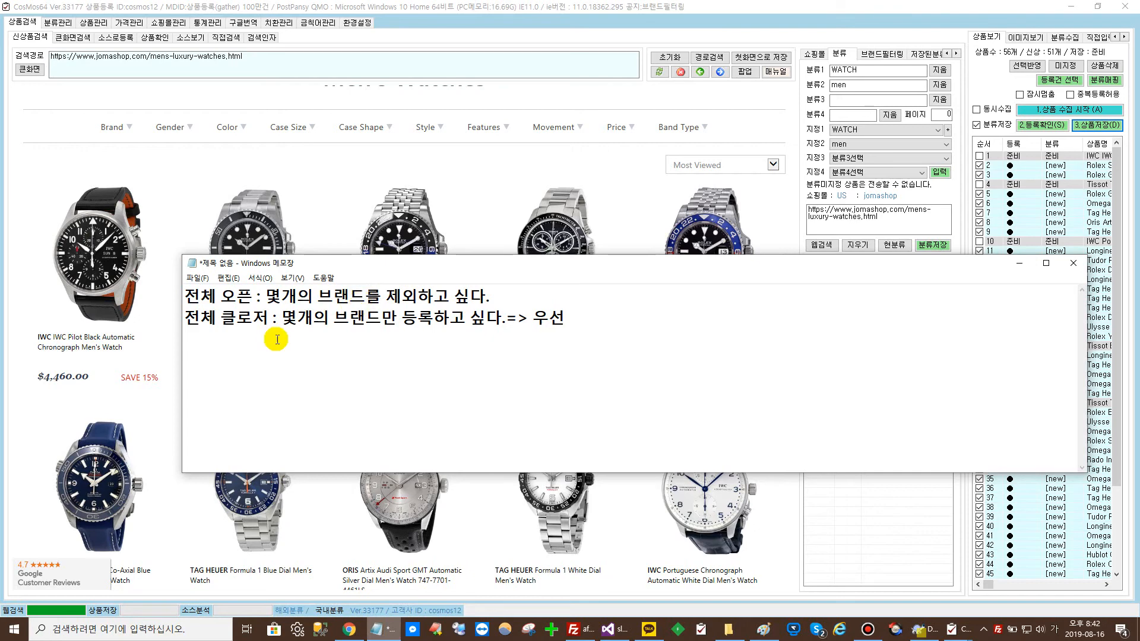
left_click_drag(273, 319, 178, 316)
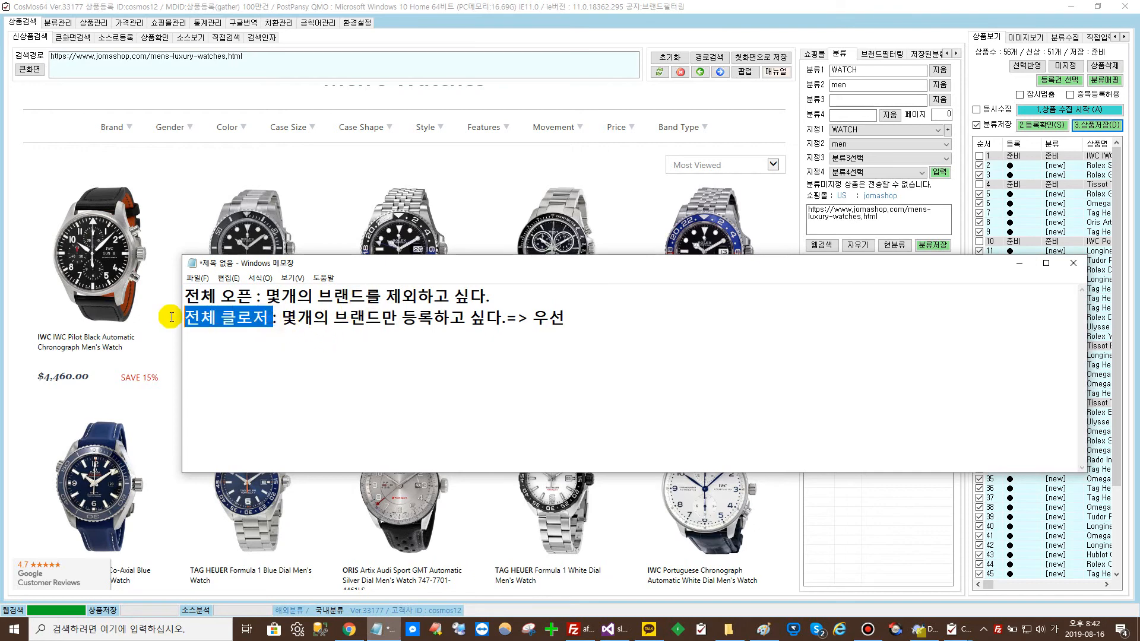
left_click_drag(284, 321, 450, 323)
left_click(511, 325)
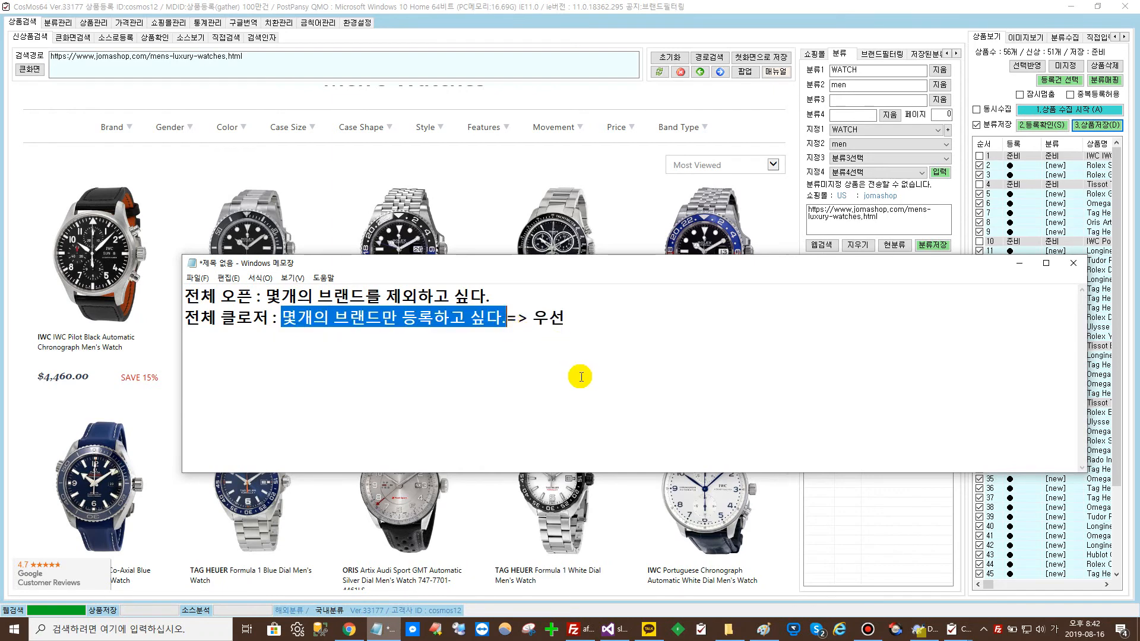
Switch to the brand management window and review the registration type choice for jomashop's brands.
left_click(958, 630)
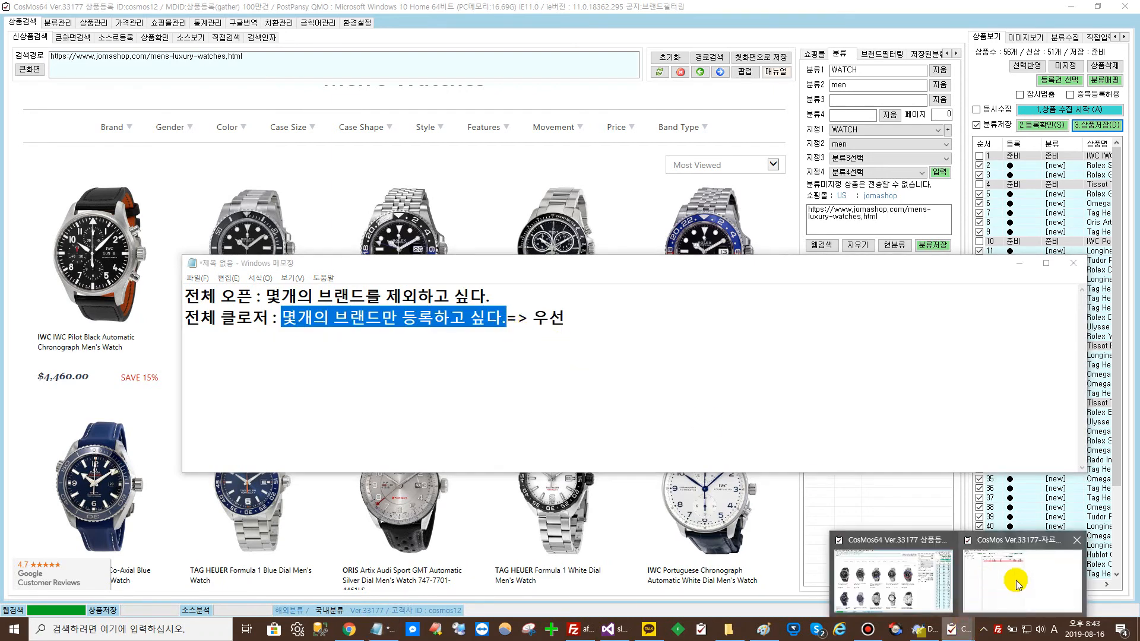
left_click(1018, 585)
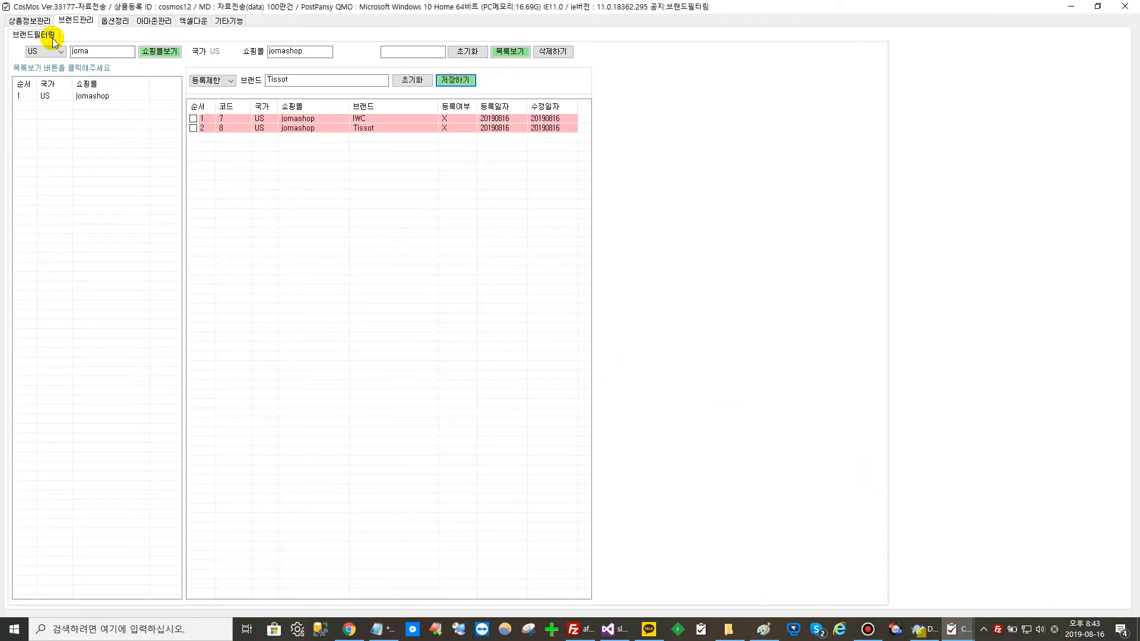
left_click(209, 82)
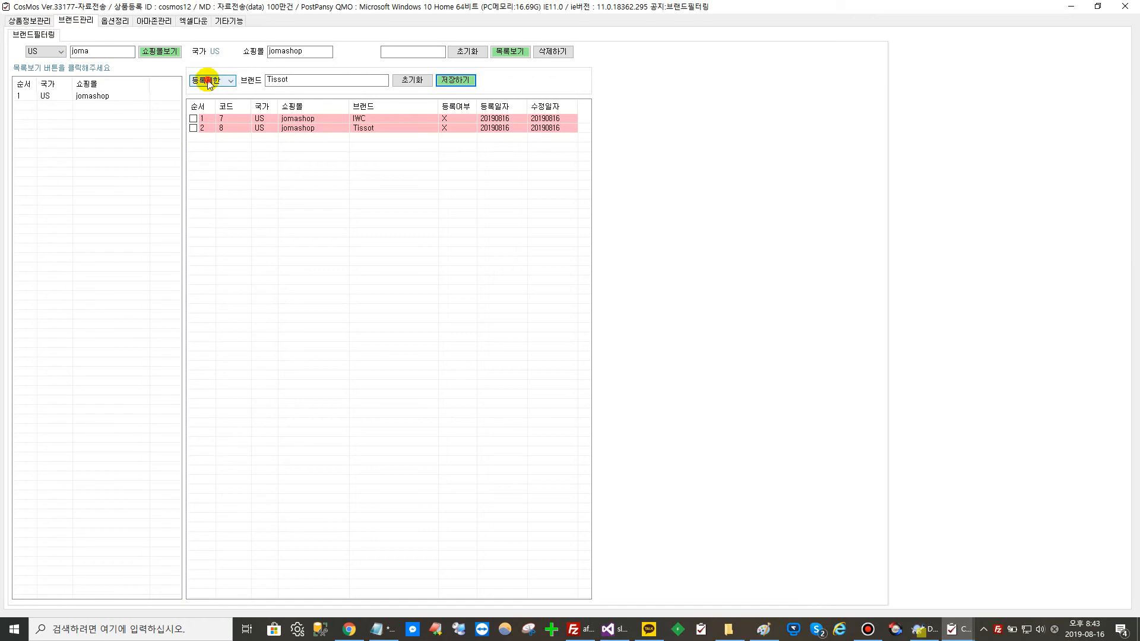
left_click(212, 90)
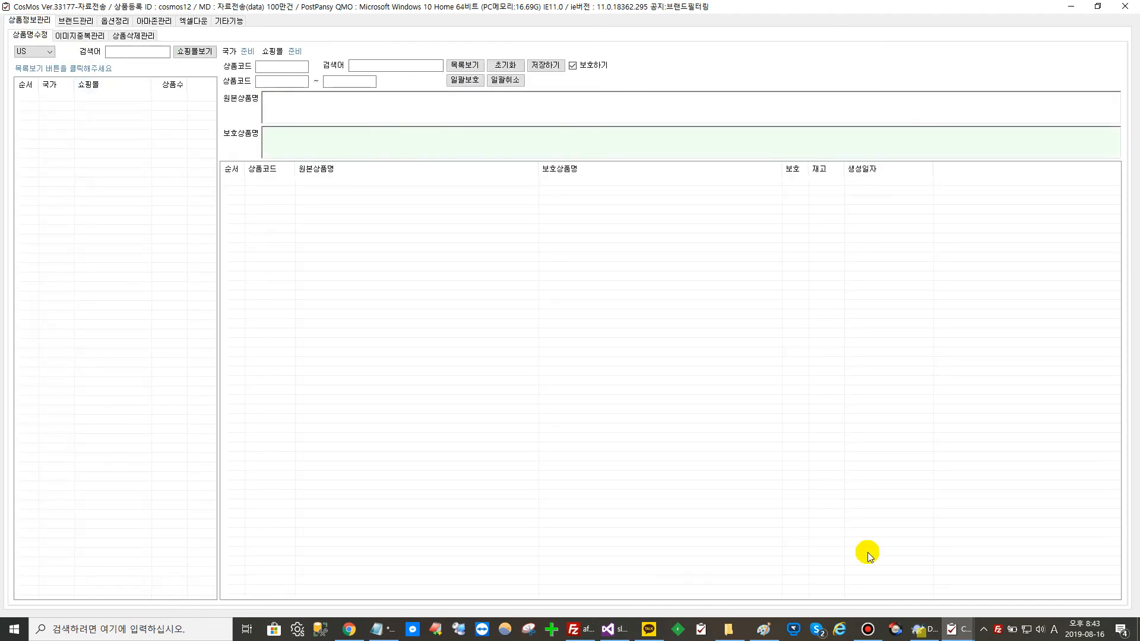
Return to the product search window and look through the collected watch list down to its last rows.
mouse_move(955, 629)
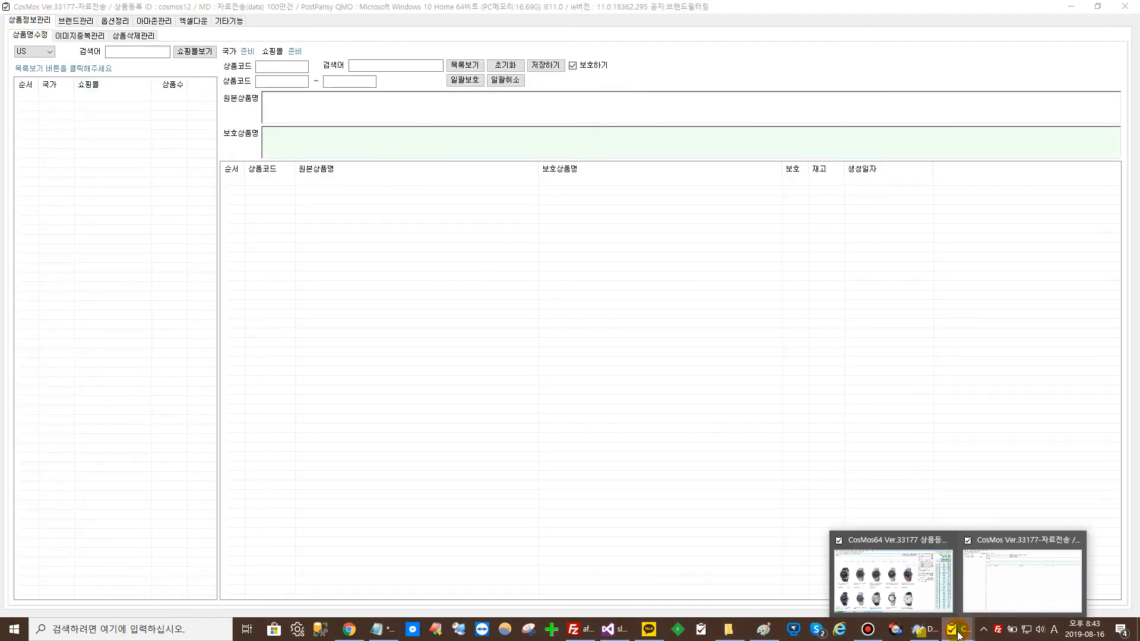
left_click(942, 591)
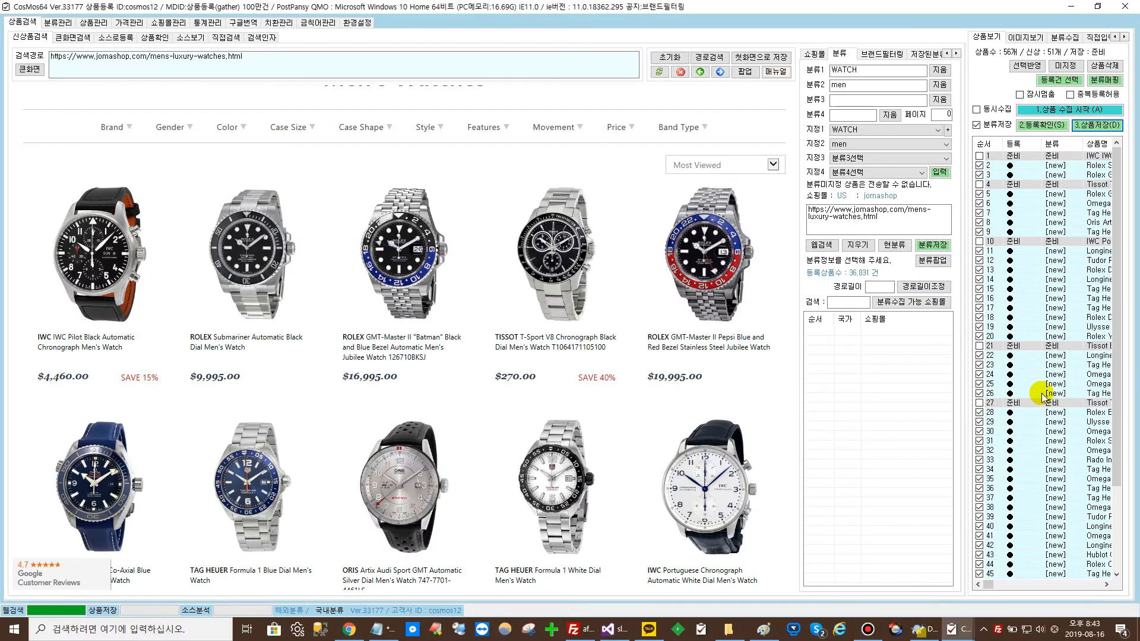
mouse_move(1118, 263)
left_mouse_down()
mouse_move(1115, 319)
mouse_move(1113, 272)
mouse_move(1106, 280)
mouse_move(1117, 370)
mouse_move(1128, 252)
left_mouse_up()
left_click(1120, 280)
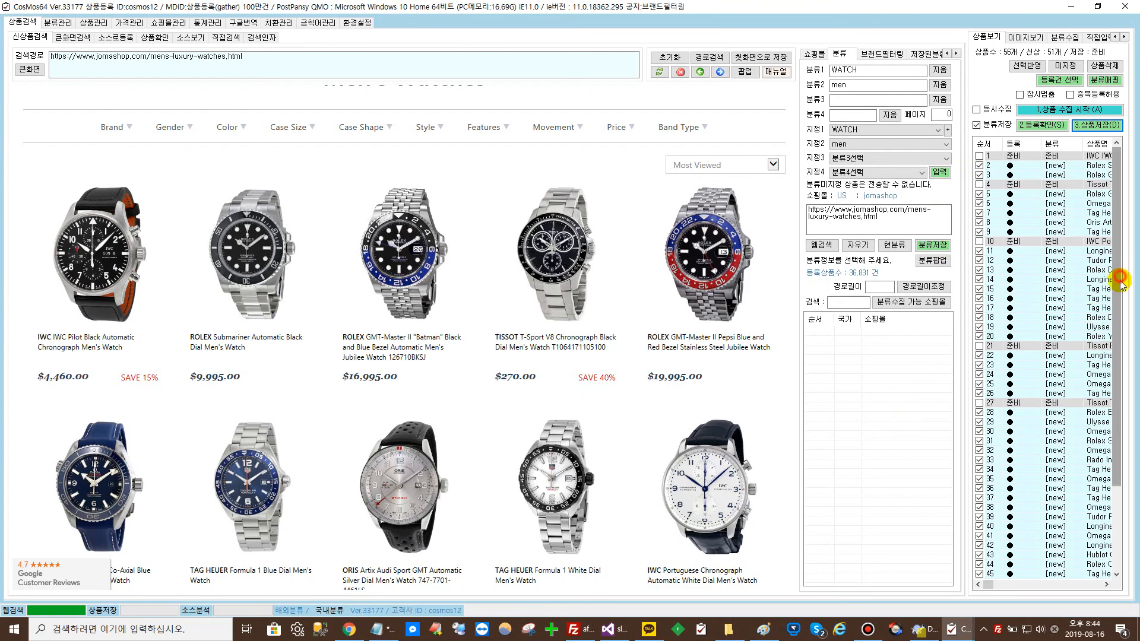
mouse_move(1120, 279)
left_mouse_down()
mouse_move(1122, 377)
mouse_move(1123, 257)
left_mouse_up()
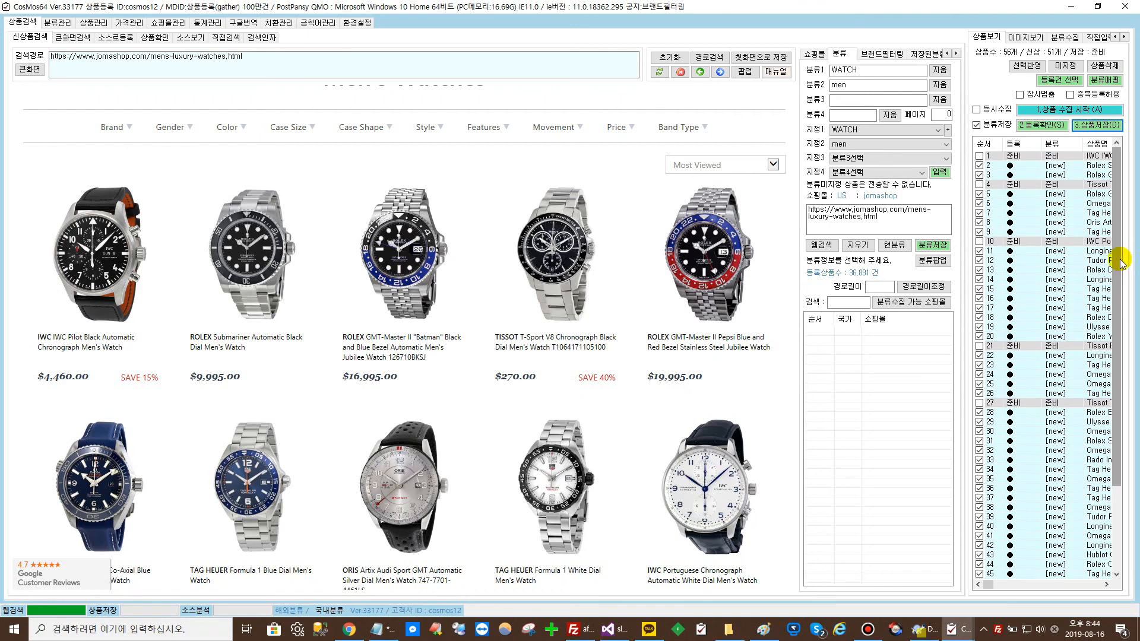
left_click_drag(1122, 256, 1119, 361)
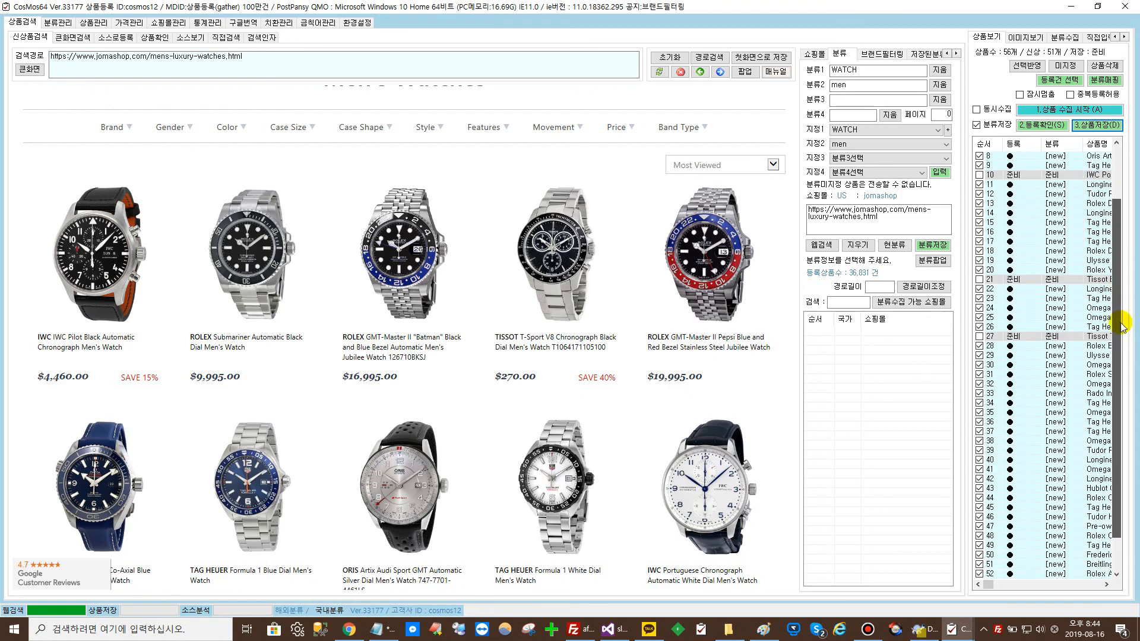
mouse_move(1125, 341)
left_mouse_down()
mouse_move(1124, 313)
mouse_move(1121, 351)
left_mouse_up()
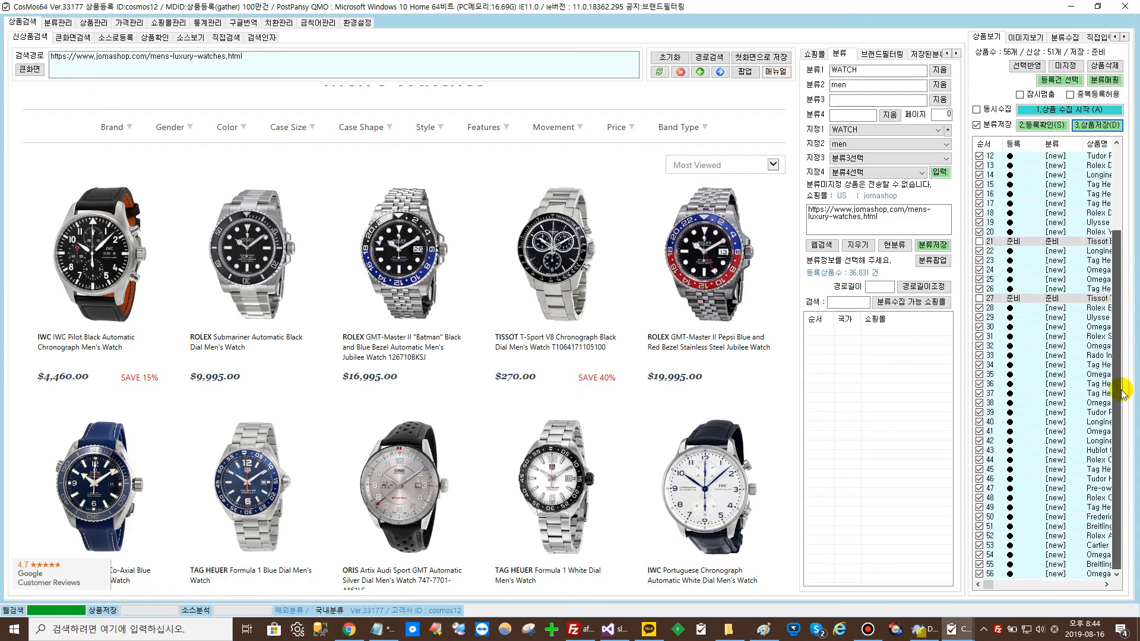